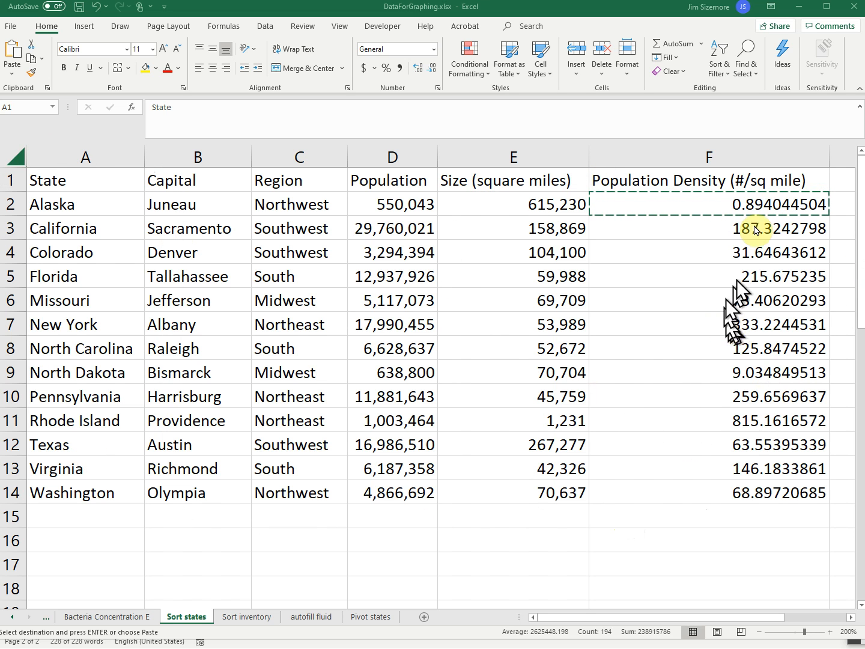
Examine the population density formula in cell F2 and the cells it refers to
{"action": "key", "text": "ctrl+a"}
{"action": "left_click", "coordinate": [722, 198]}
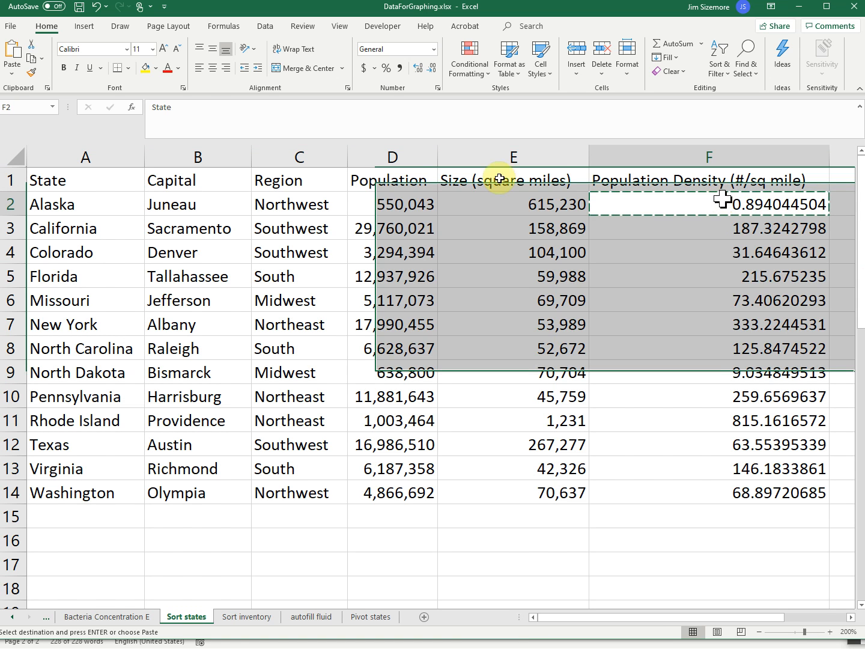
{"action": "left_click", "coordinate": [201, 105]}
{"action": "left_click_drag", "start_coordinate": [672, 200], "coordinate": [581, 206]}
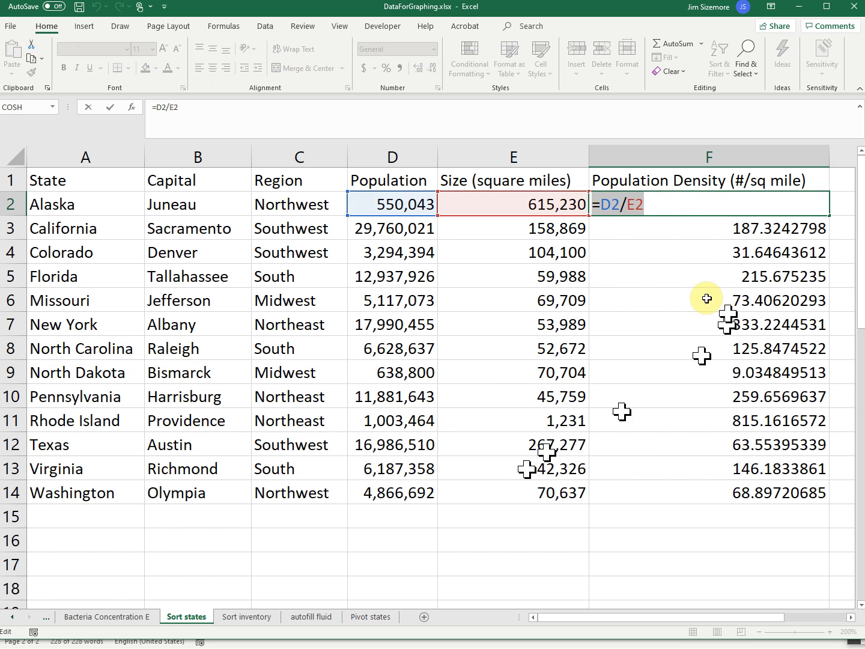
{"action": "left_click", "coordinate": [656, 202]}
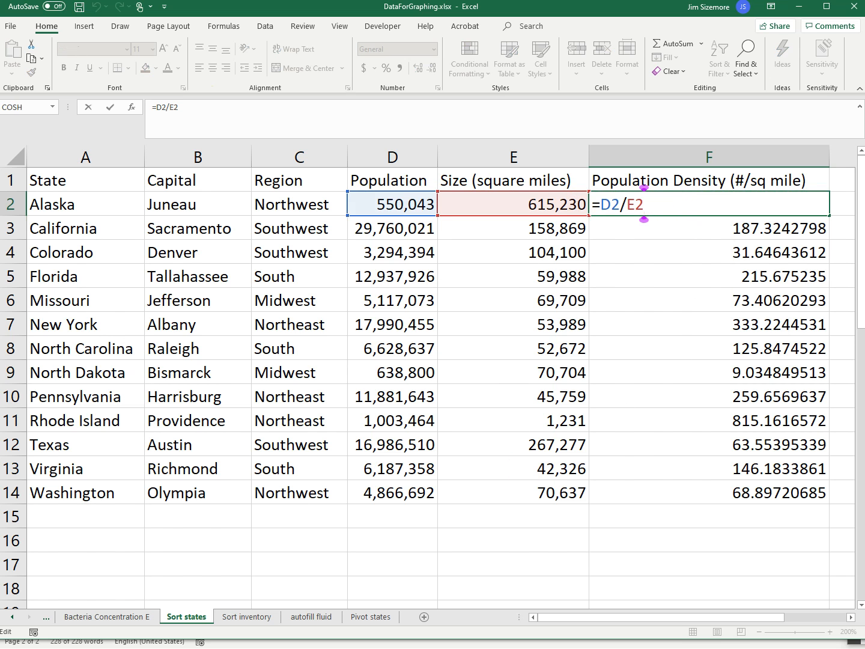
{"action": "key", "text": "Return"}
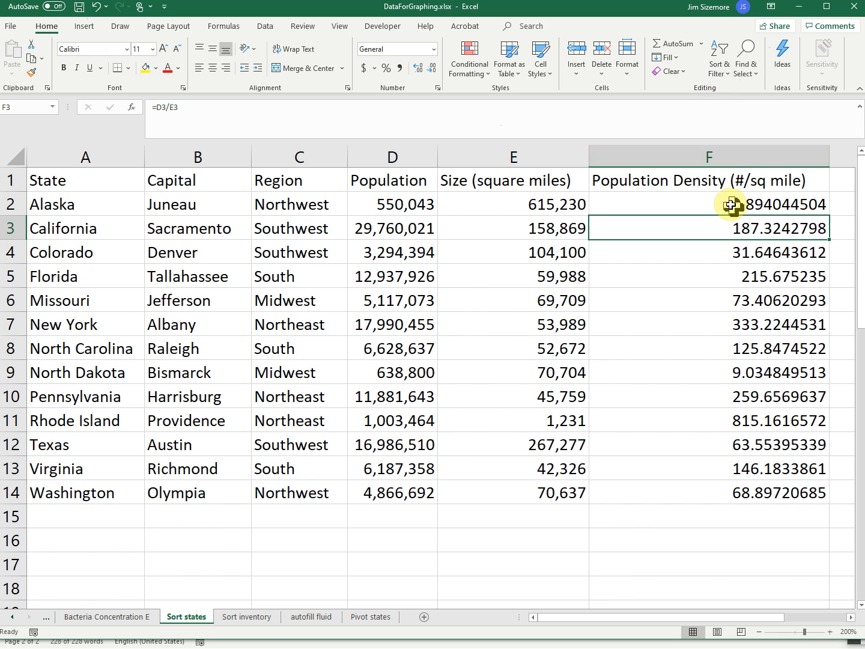
Sort the states table by population density from largest to smallest and review the order of the states
{"action": "left_click", "coordinate": [723, 78]}
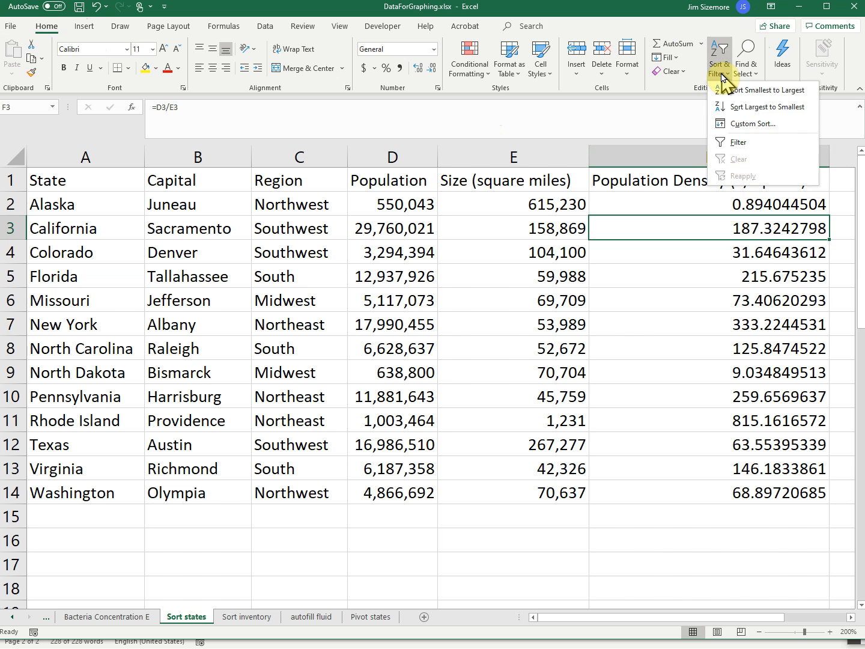
{"action": "left_click", "coordinate": [731, 107]}
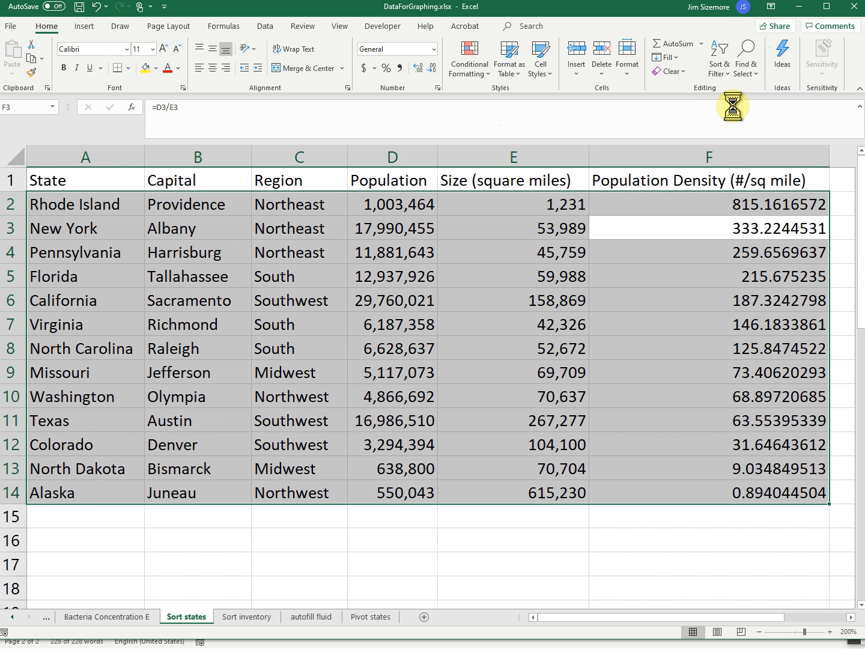
{"action": "left_click", "coordinate": [651, 219]}
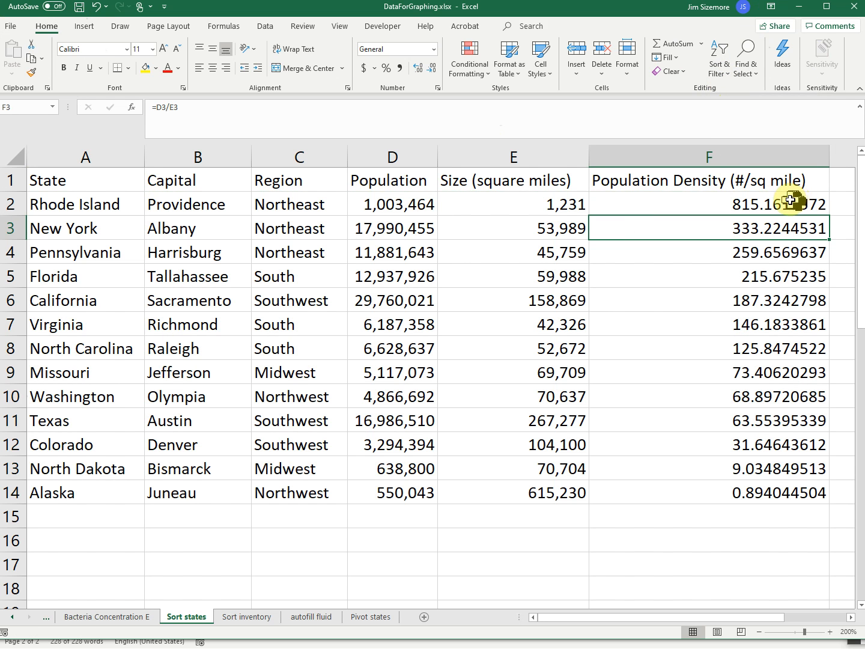
{"action": "left_click", "coordinate": [790, 200]}
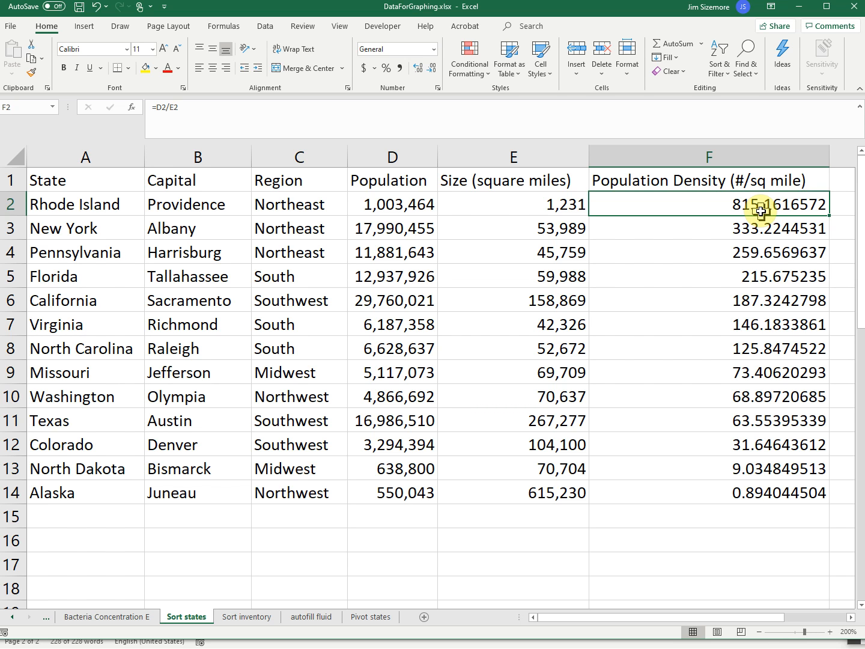
{"action": "left_click_drag", "start_coordinate": [753, 204], "coordinate": [741, 492]}
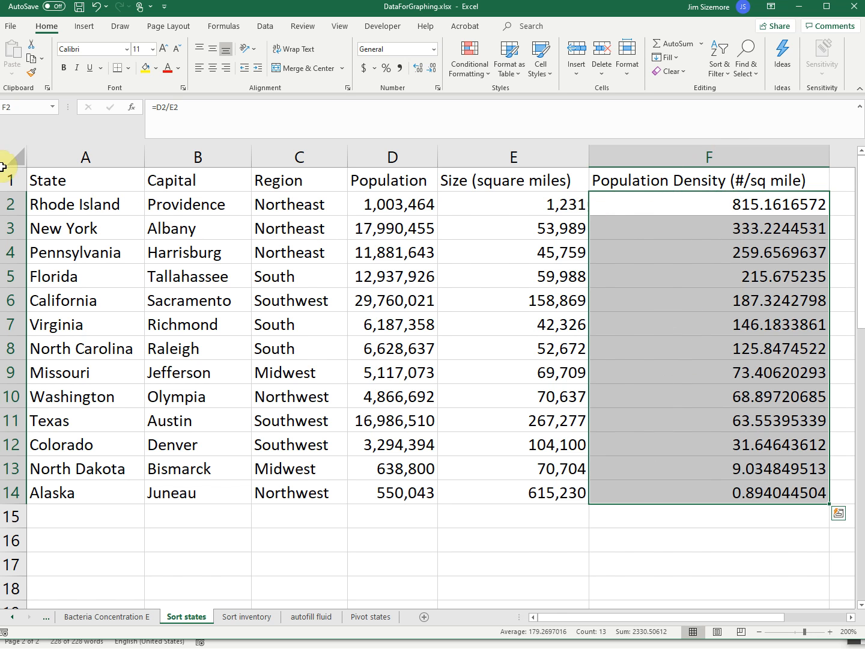
{"action": "left_click", "coordinate": [51, 198]}
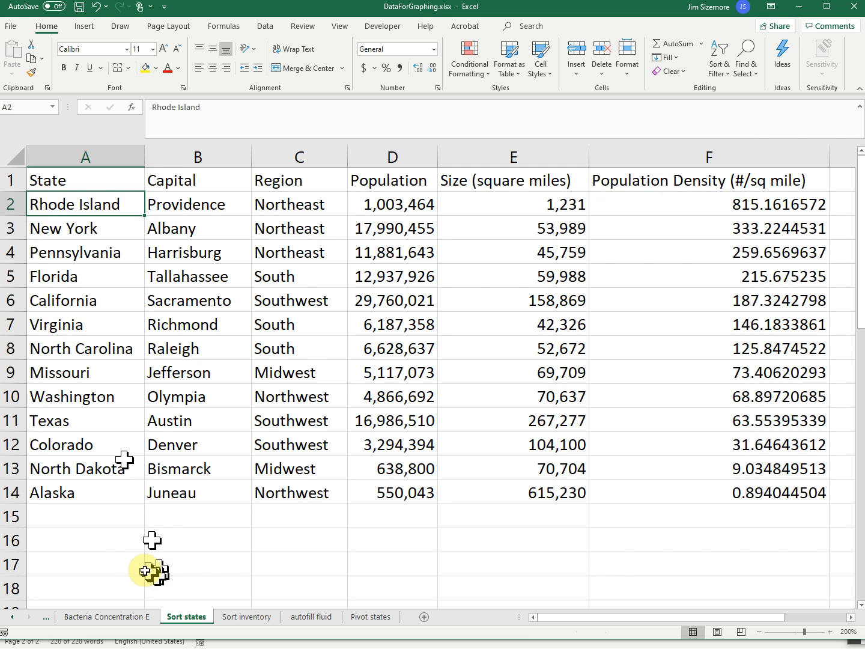
{"action": "left_click", "coordinate": [70, 495]}
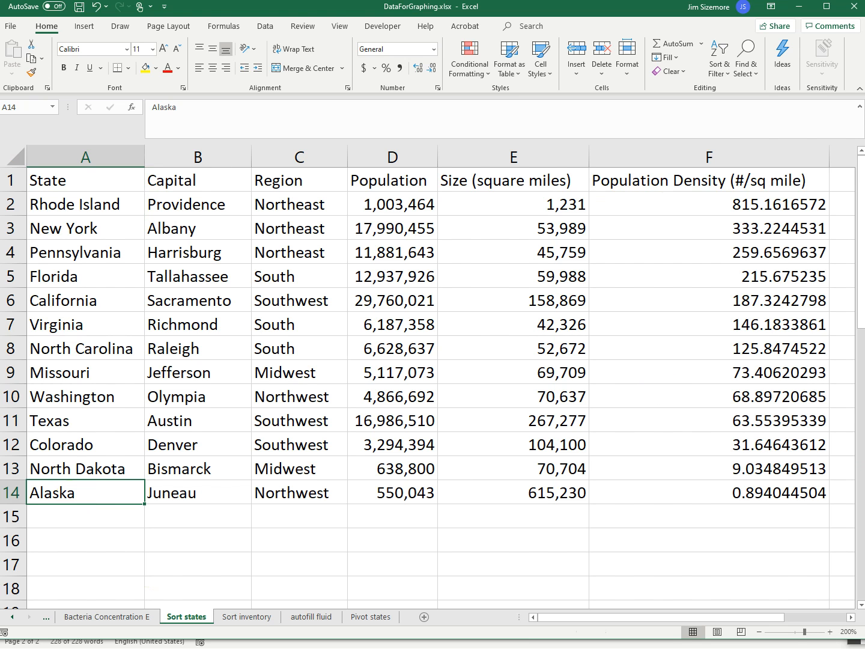
Undo the population density sort and close the formula check in F2
{"action": "key", "text": "ctrl+z"}
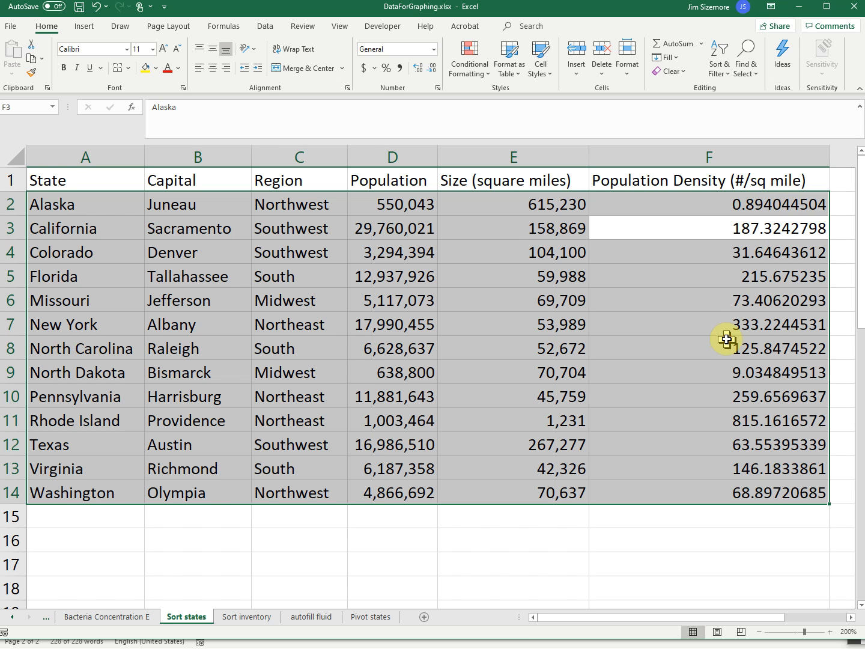
{"action": "double_click", "coordinate": [631, 193]}
{"action": "left_click", "coordinate": [704, 348]}
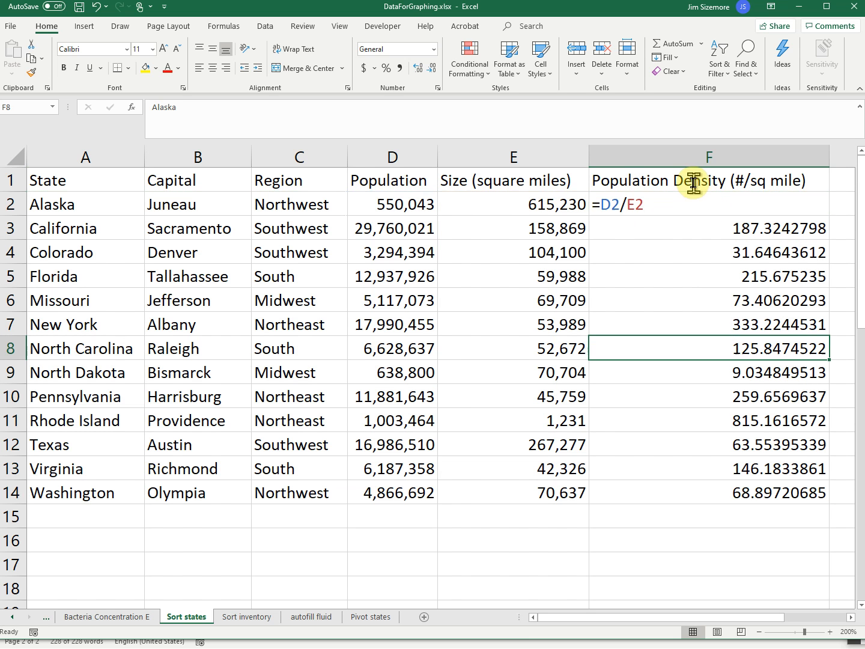
Sort the table from largest to smallest based on density cell F2, and undo that sort
{"action": "left_click", "coordinate": [695, 206]}
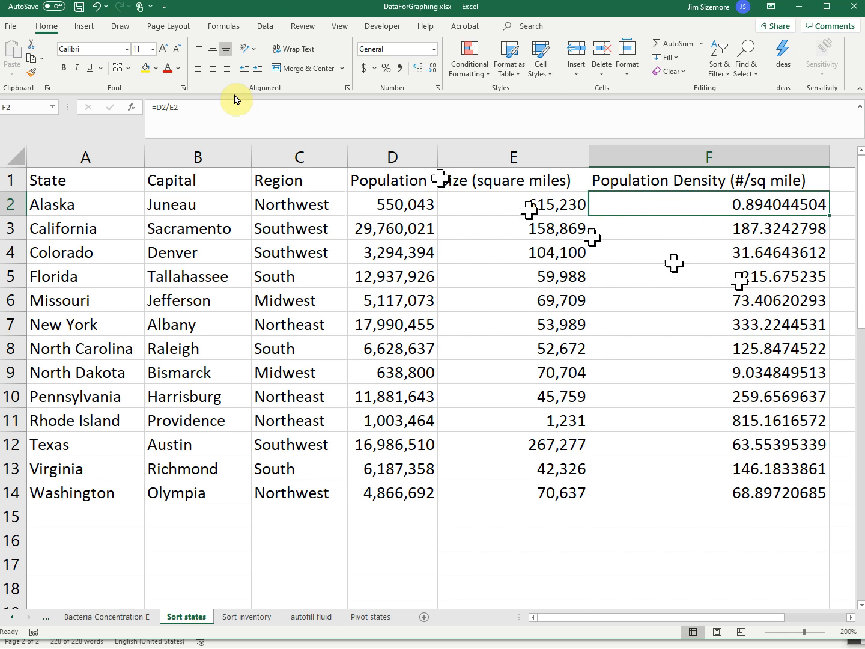
{"action": "left_click", "coordinate": [265, 29]}
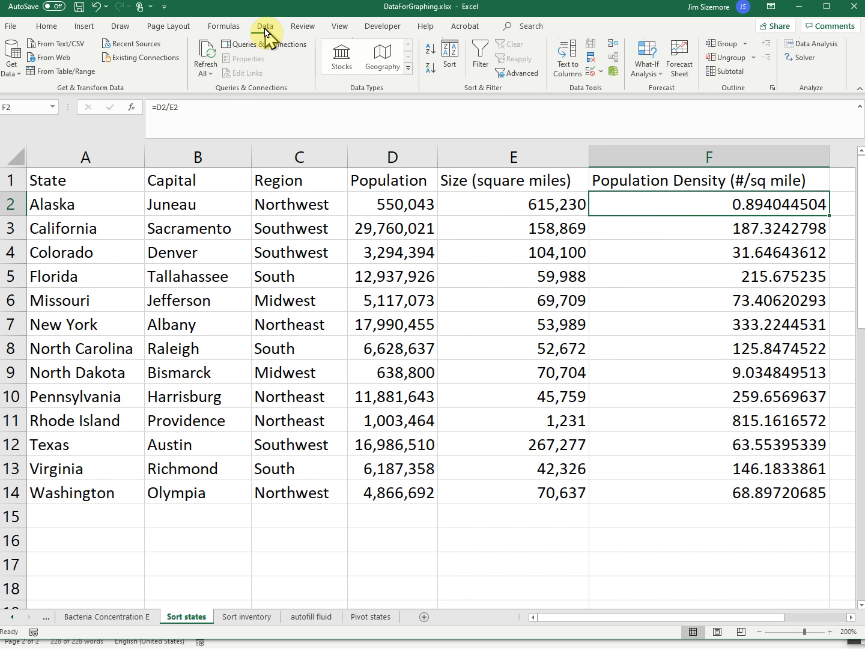
{"action": "left_click", "coordinate": [430, 71]}
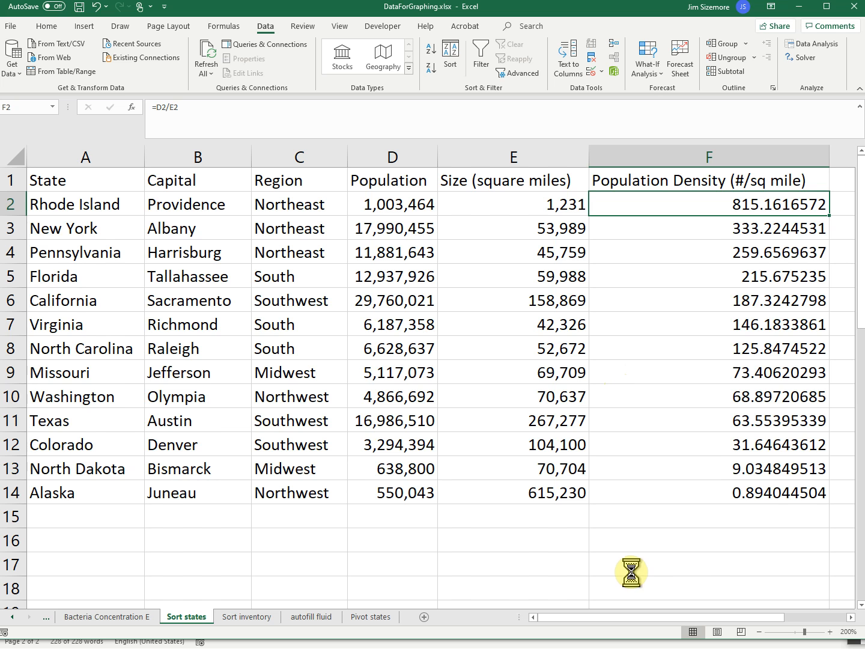
{"action": "key", "text": "ctrl+z"}
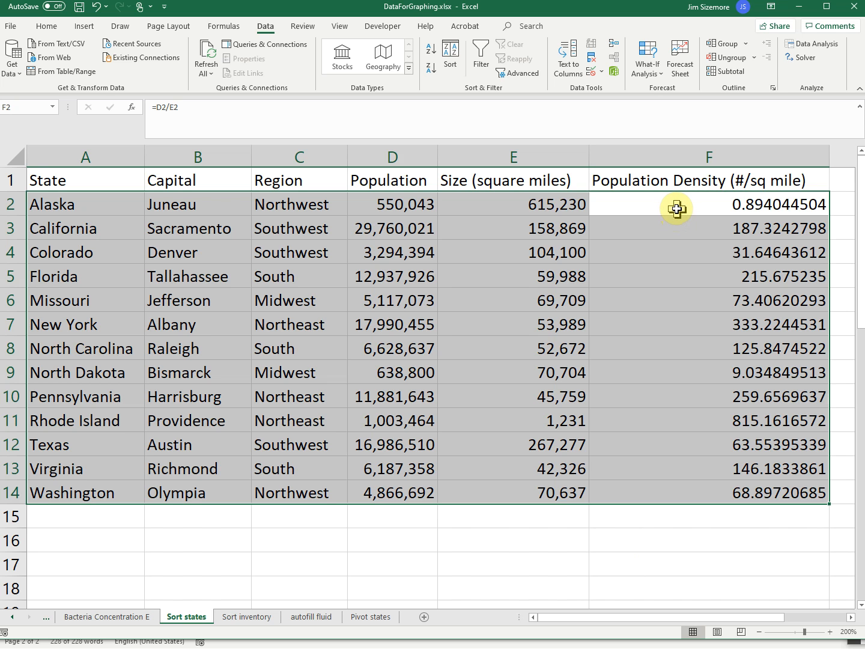
{"action": "left_click", "coordinate": [676, 208]}
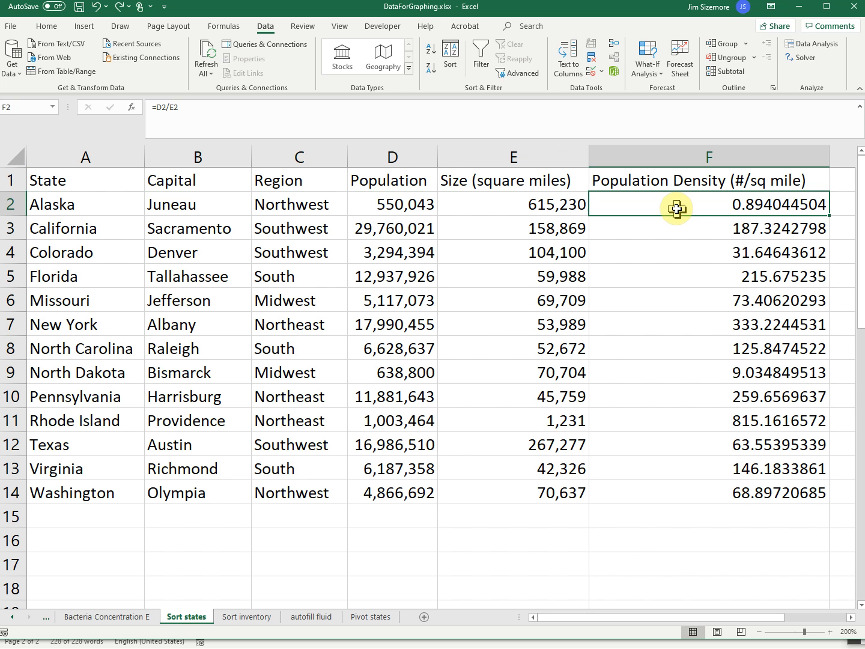
Try to sort only the density cells F2:F14, continuing with the current selection, and undo the sort
{"action": "left_click_drag", "start_coordinate": [677, 247], "coordinate": [679, 484]}
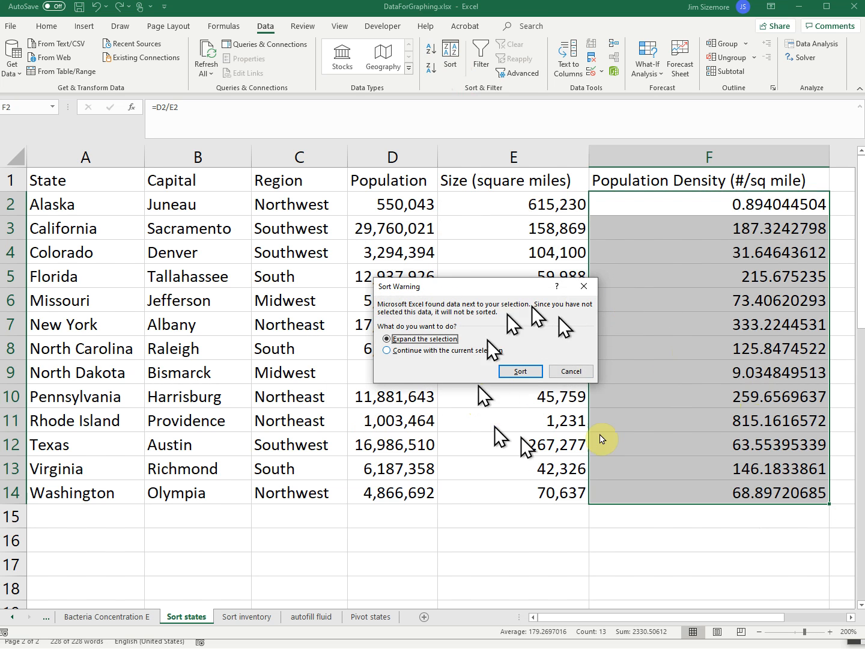
{"action": "left_click", "coordinate": [386, 351]}
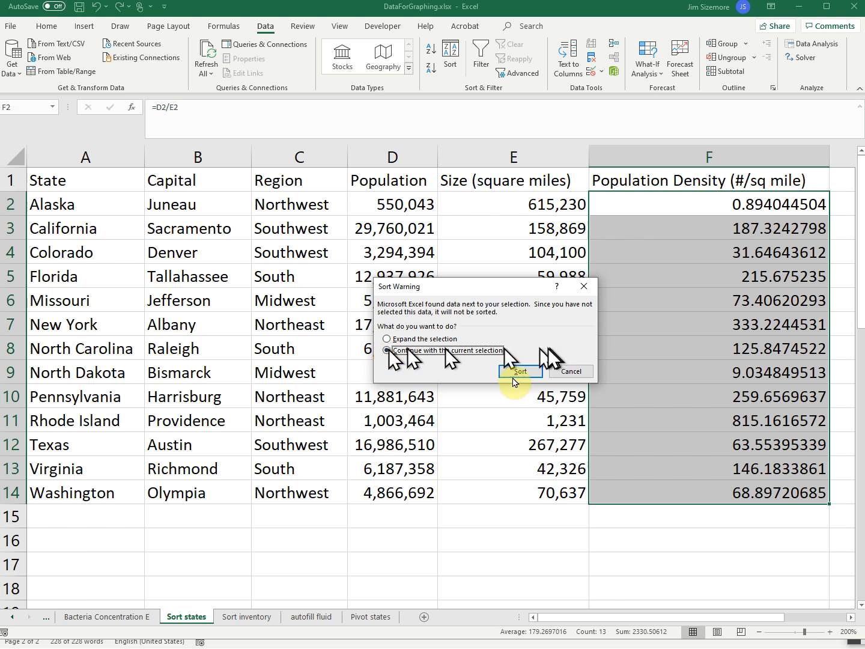
{"action": "left_click", "coordinate": [388, 339]}
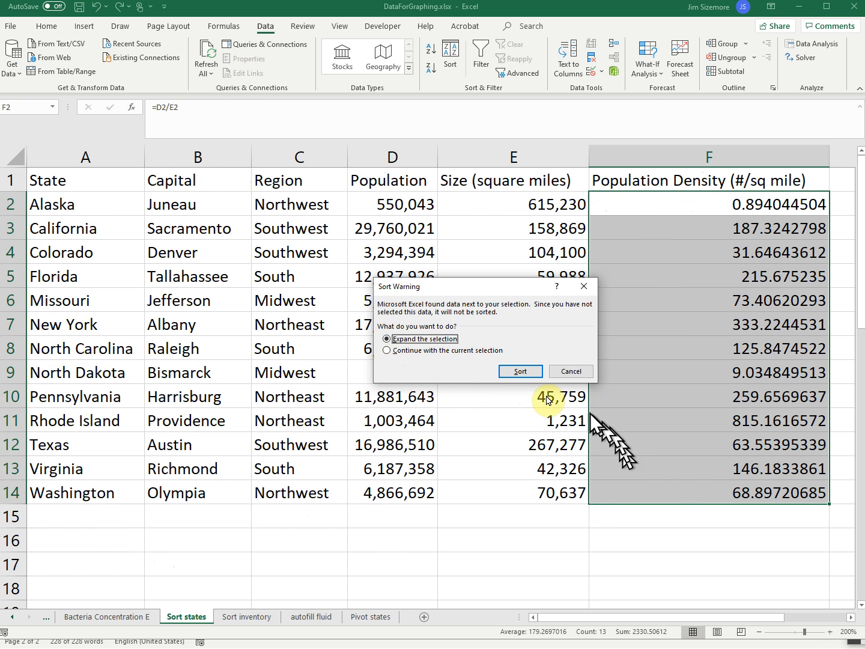
{"action": "left_click", "coordinate": [386, 350]}
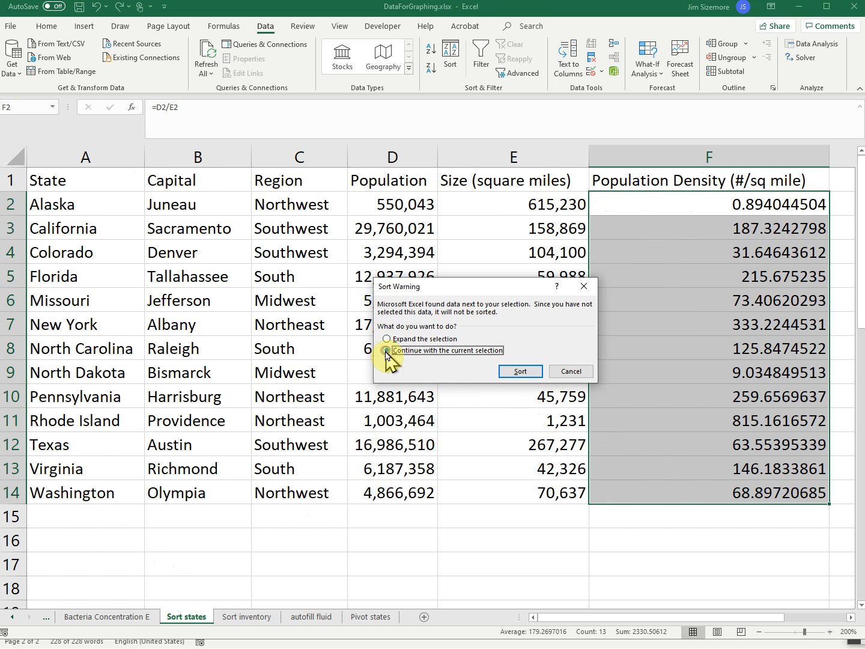
{"action": "left_click", "coordinate": [533, 373]}
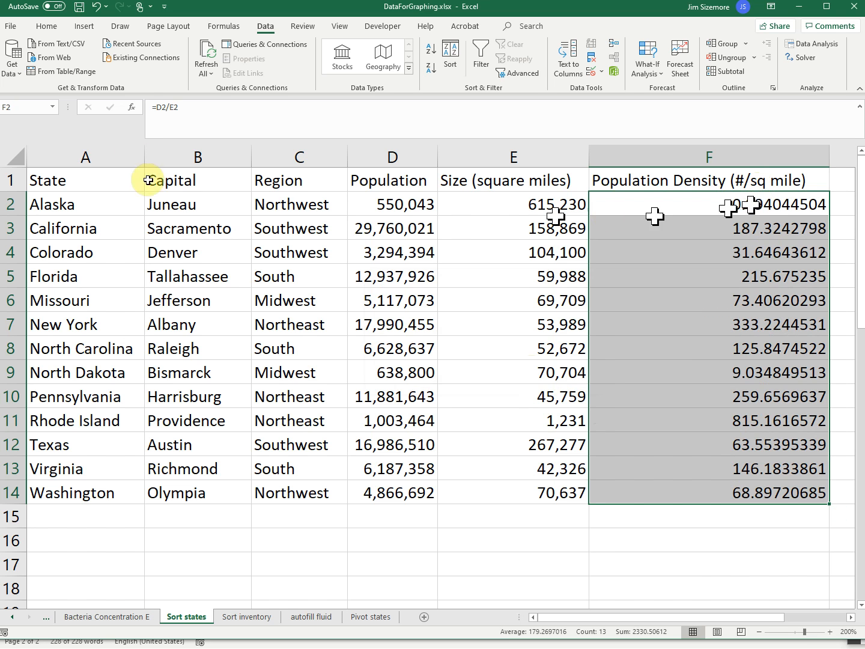
{"action": "left_click", "coordinate": [99, 9]}
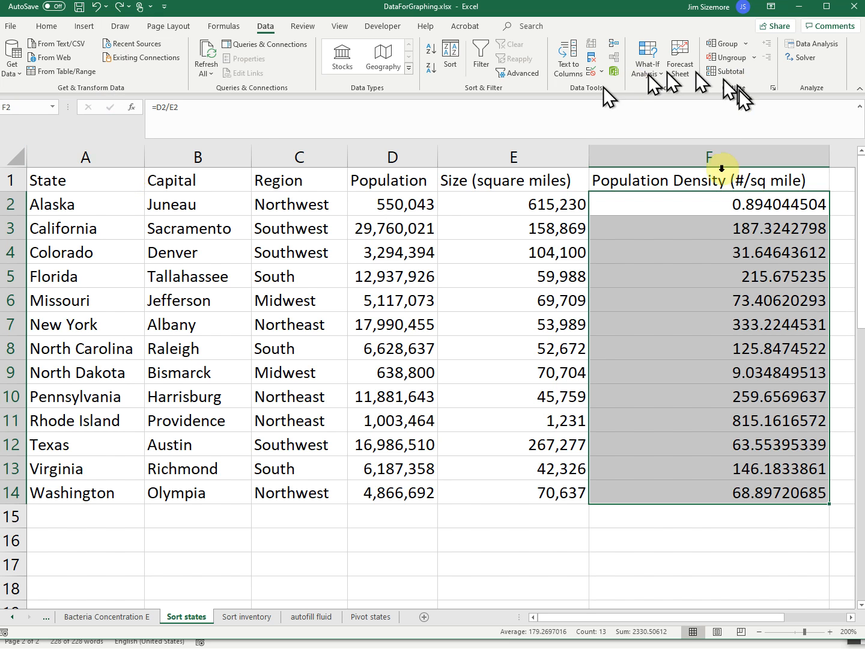
Inspect the formula behind the Alaska density in F2 and leave it as it is
{"action": "left_click", "coordinate": [685, 206]}
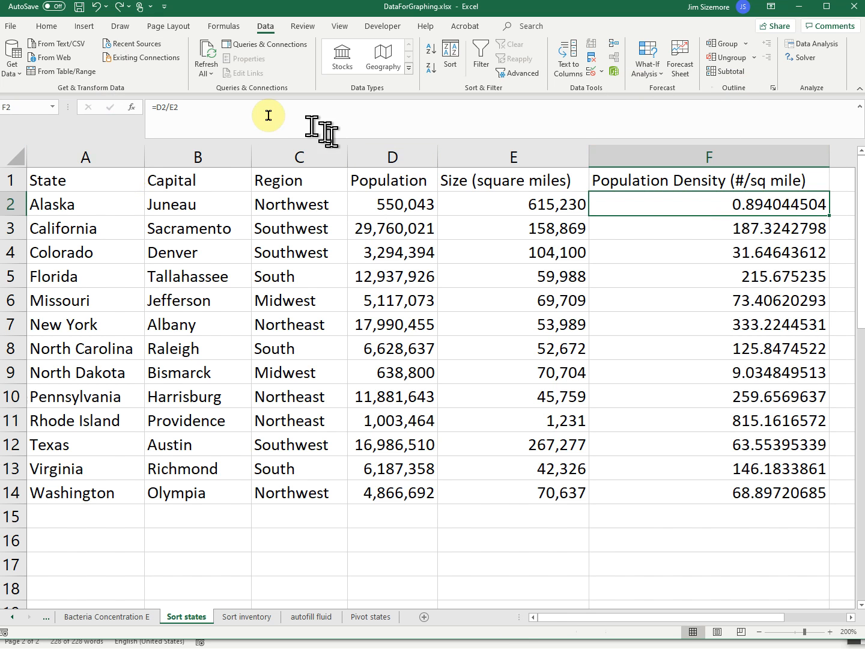
{"action": "left_click", "coordinate": [248, 107]}
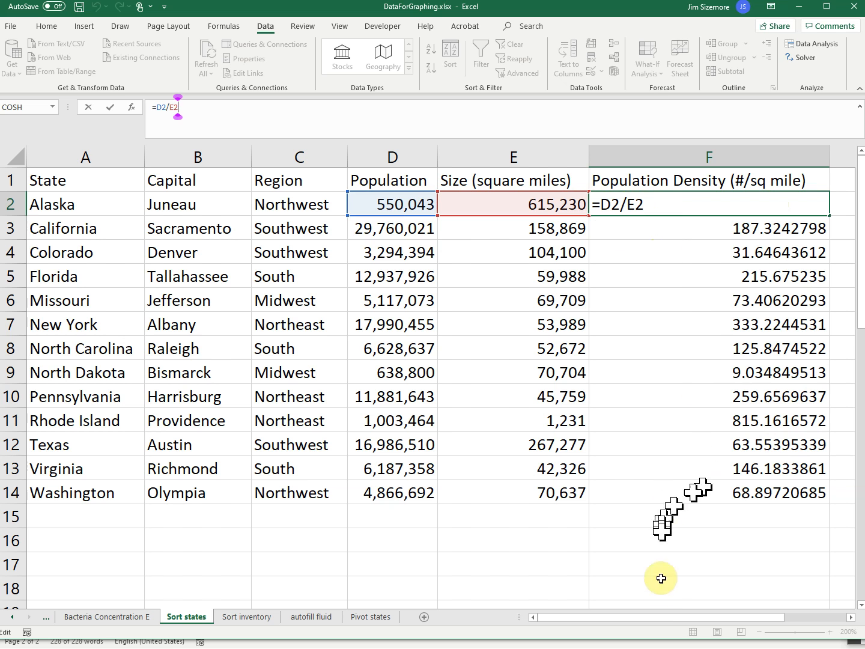
{"action": "left_click_drag", "start_coordinate": [671, 619], "coordinate": [775, 616]}
{"action": "key", "text": "Return"}
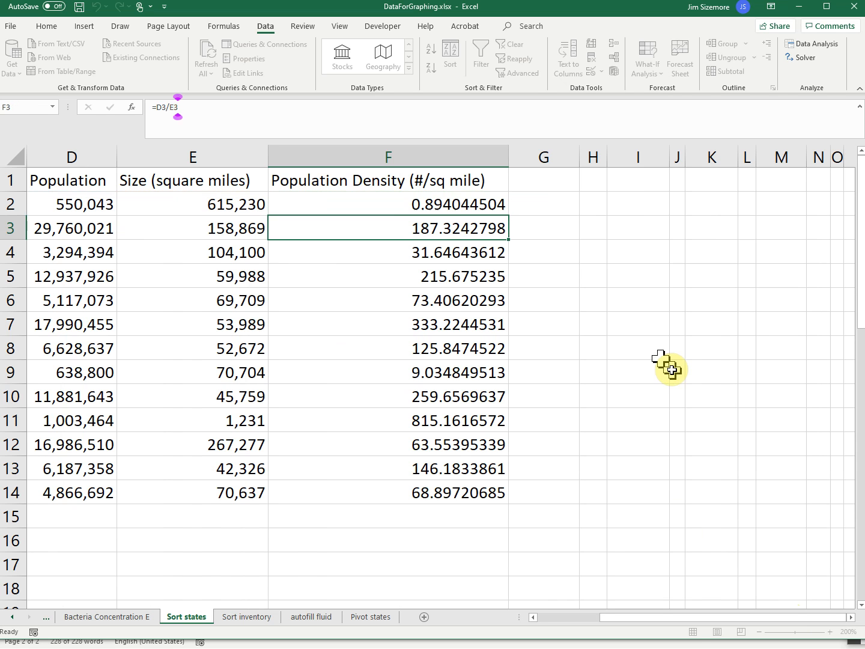
Copy the population densities F2:F14, paste them as values only starting at G2, and check the content of G2
{"action": "left_click_drag", "start_coordinate": [429, 202], "coordinate": [452, 484]}
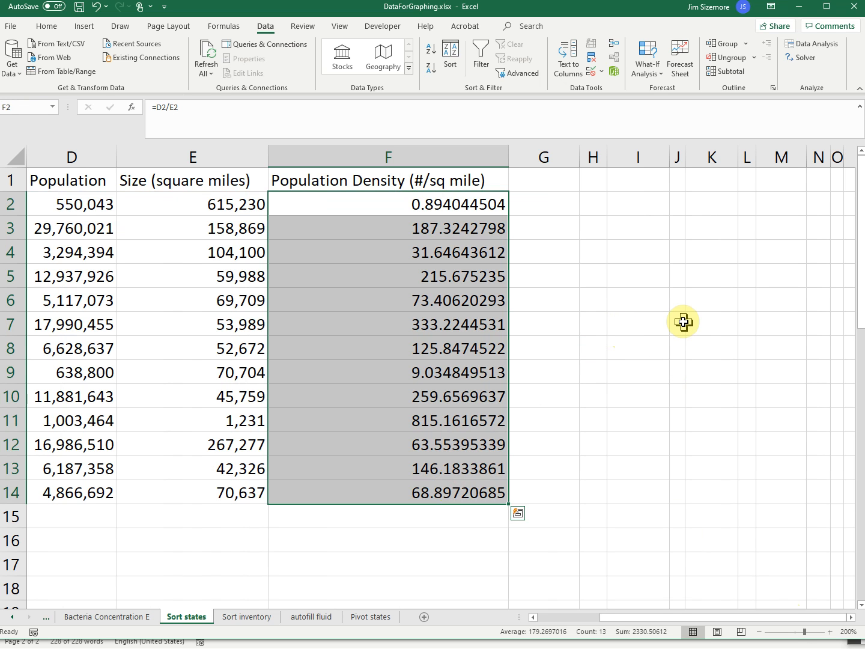
{"action": "key", "text": "ctrl+c"}
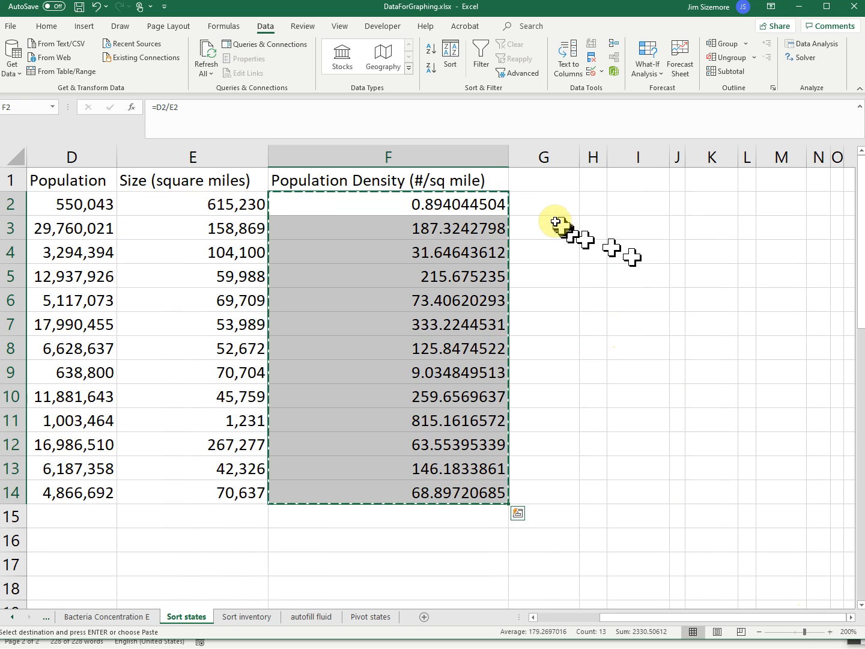
{"action": "left_click", "coordinate": [551, 203]}
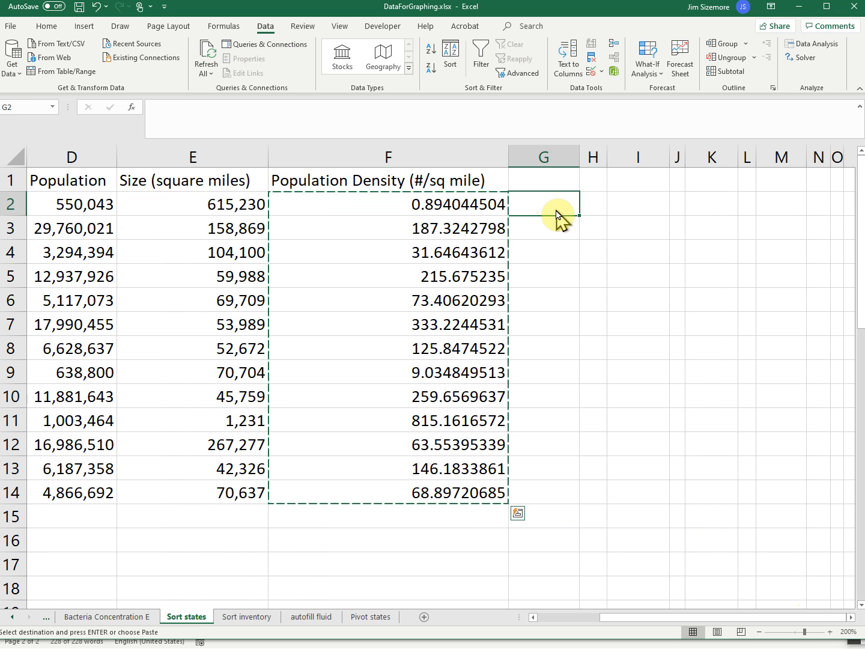
{"action": "right_click", "coordinate": [551, 206]}
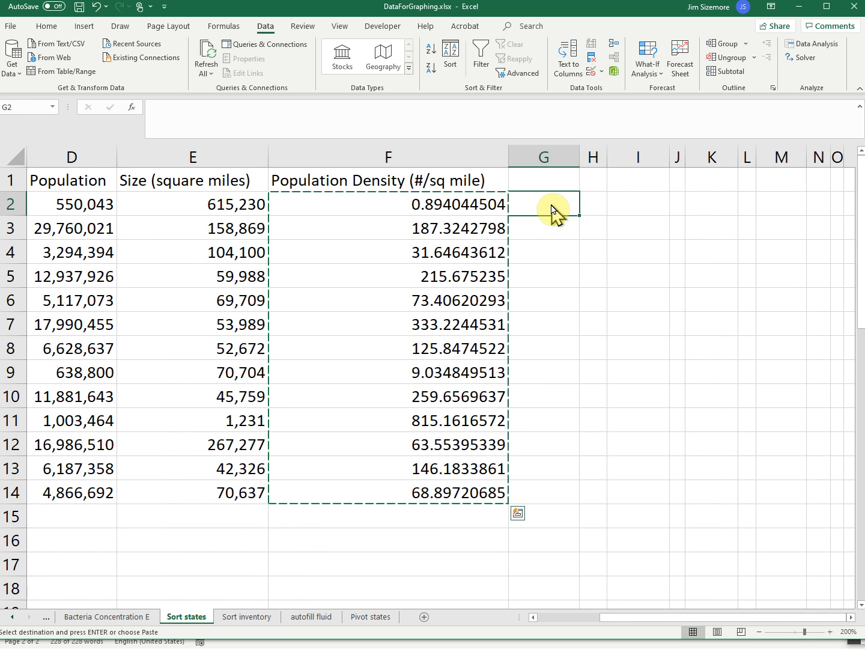
{"action": "right_click", "coordinate": [552, 208]}
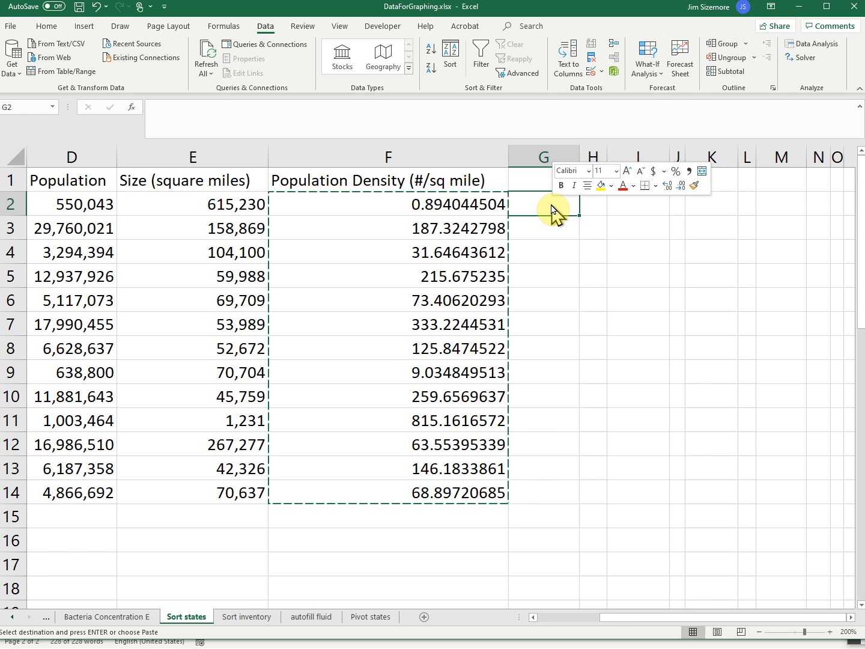
{"action": "right_click", "coordinate": [547, 201]}
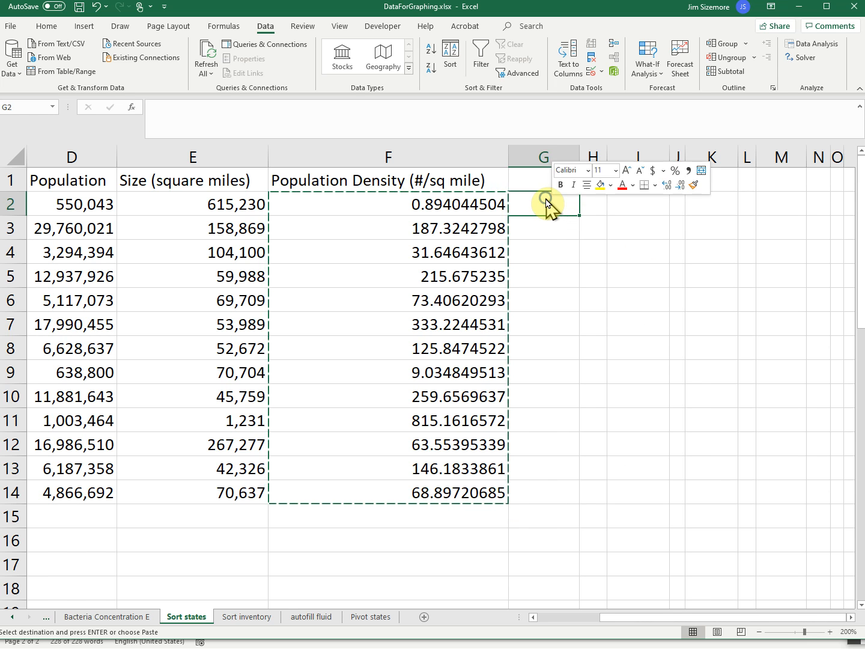
{"action": "right_click", "coordinate": [551, 204]}
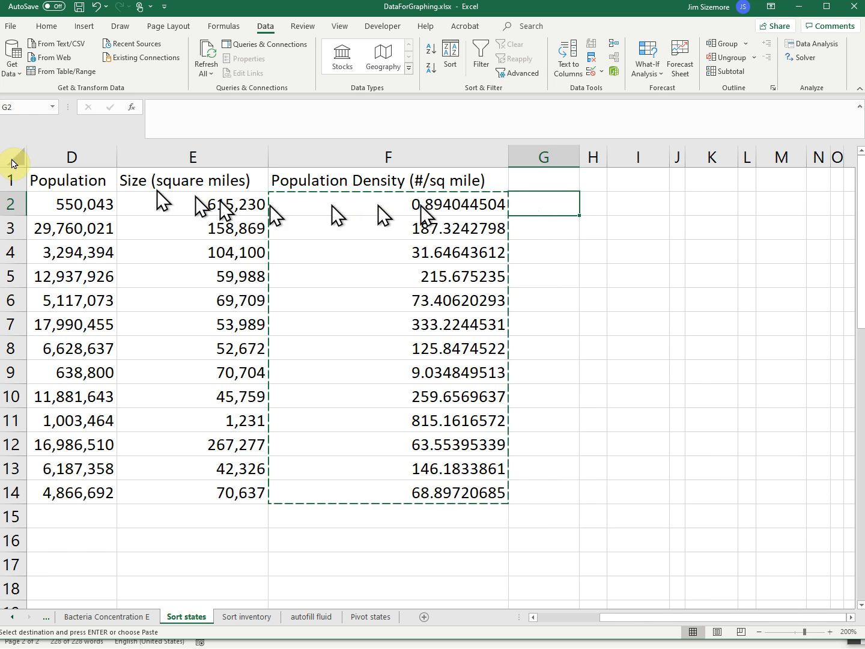
{"action": "left_click", "coordinate": [41, 27]}
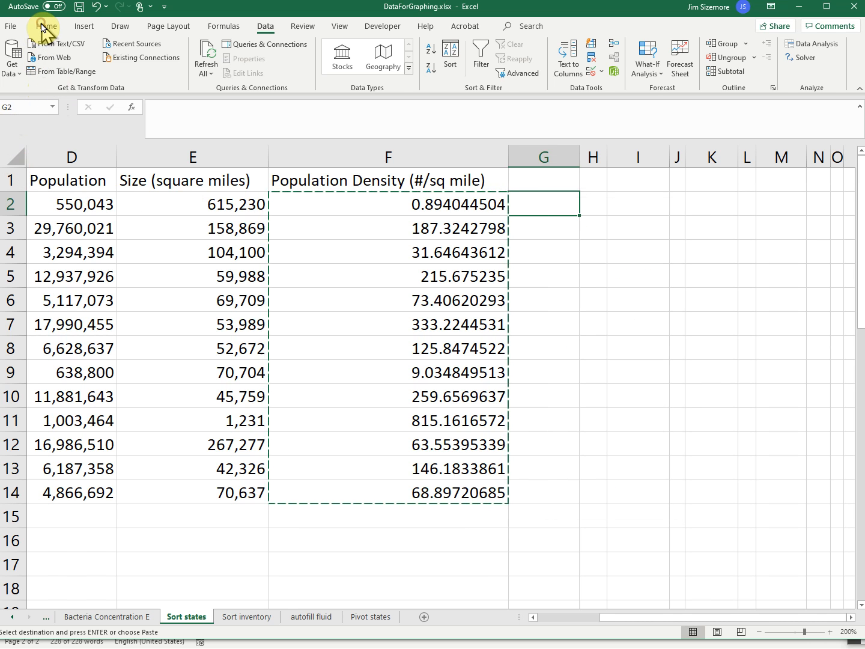
{"action": "left_click", "coordinate": [43, 27]}
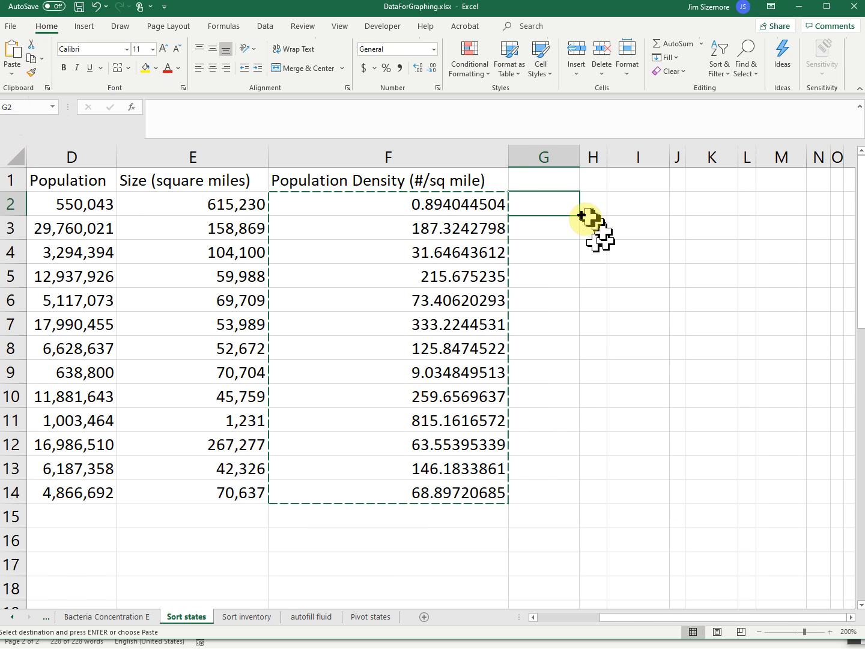
{"action": "right_click", "coordinate": [550, 204]}
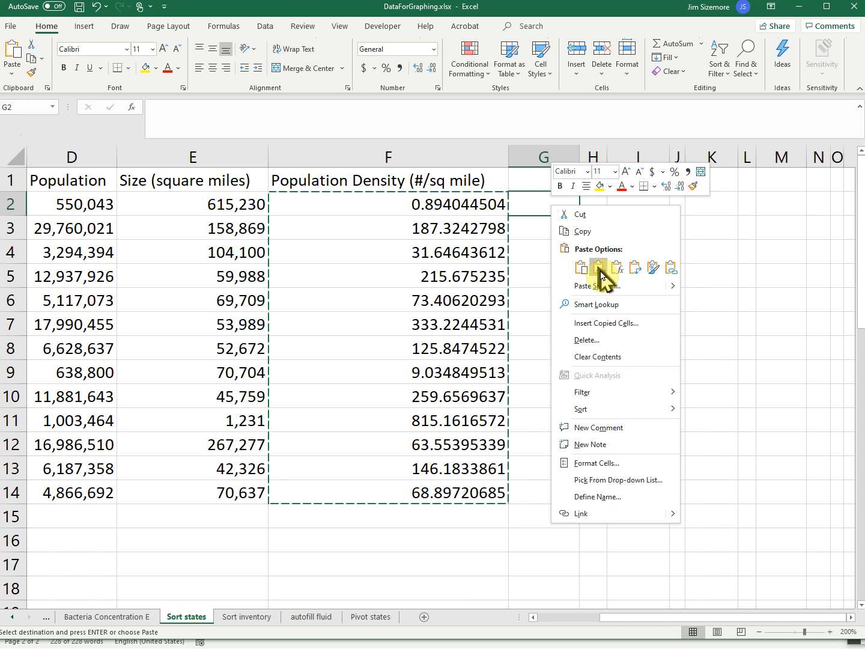
{"action": "left_click", "coordinate": [599, 267]}
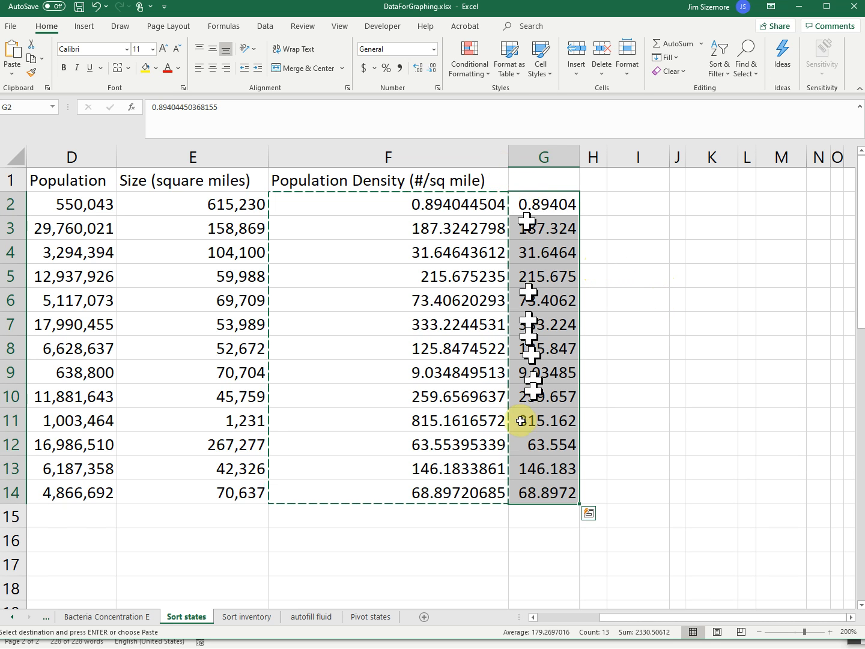
{"action": "left_click", "coordinate": [221, 106]}
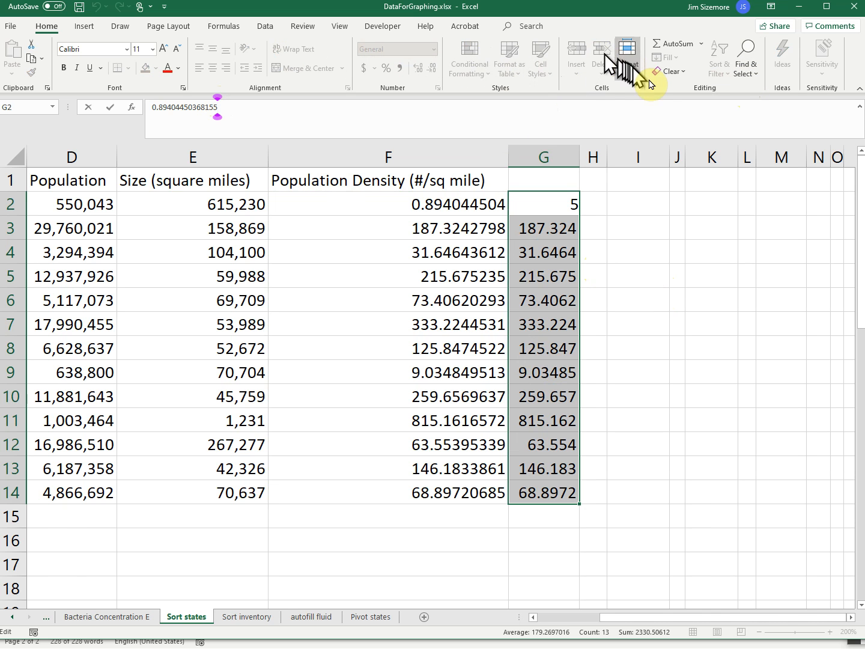
{"action": "left_click", "coordinate": [538, 273]}
Sort only the pasted densities G2:G14 from largest to smallest, continuing with the current selection
{"action": "left_click_drag", "start_coordinate": [539, 202], "coordinate": [542, 501]}
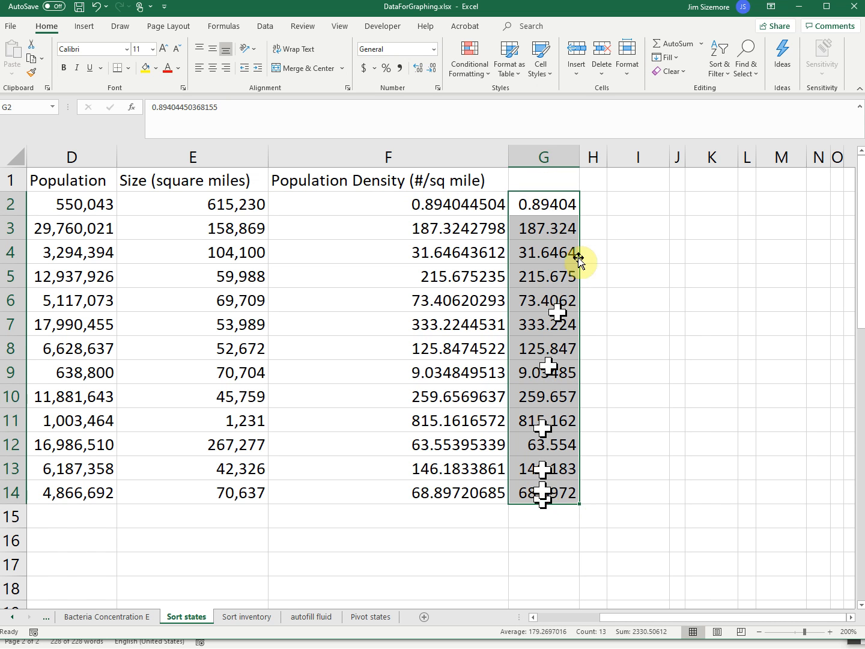
{"action": "left_click", "coordinate": [720, 72]}
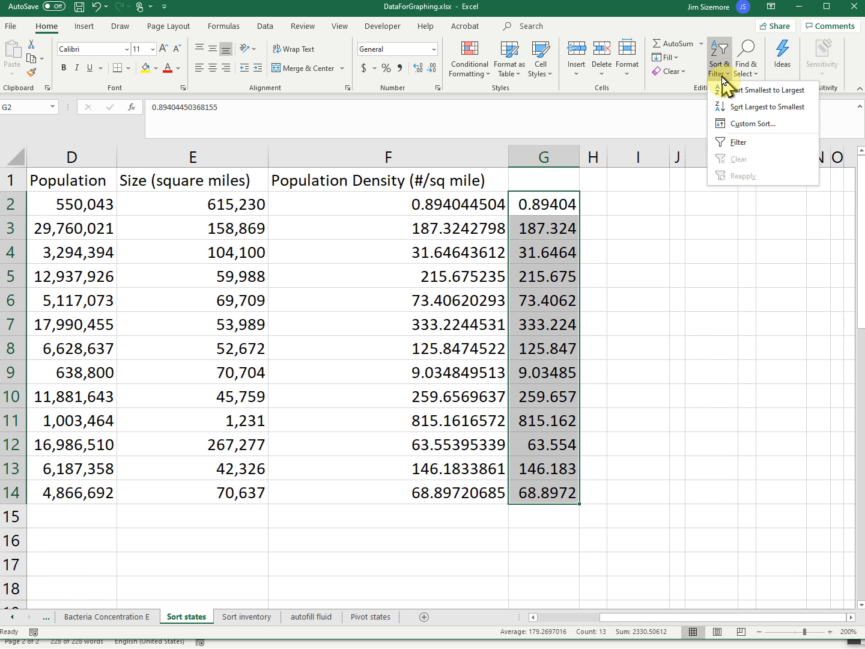
{"action": "left_click", "coordinate": [737, 107]}
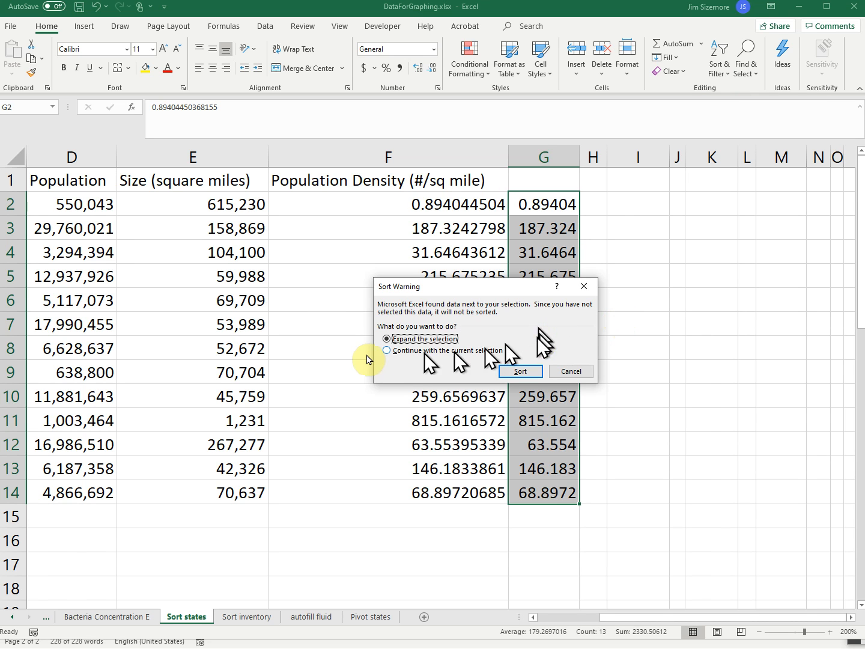
{"action": "left_click", "coordinate": [386, 351]}
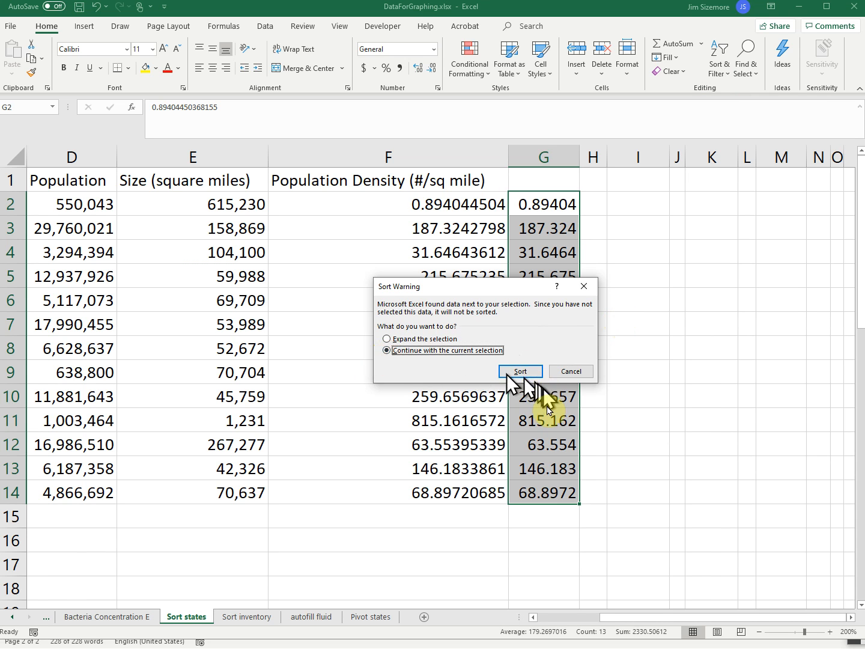
{"action": "left_click_drag", "start_coordinate": [520, 287], "coordinate": [775, 246]}
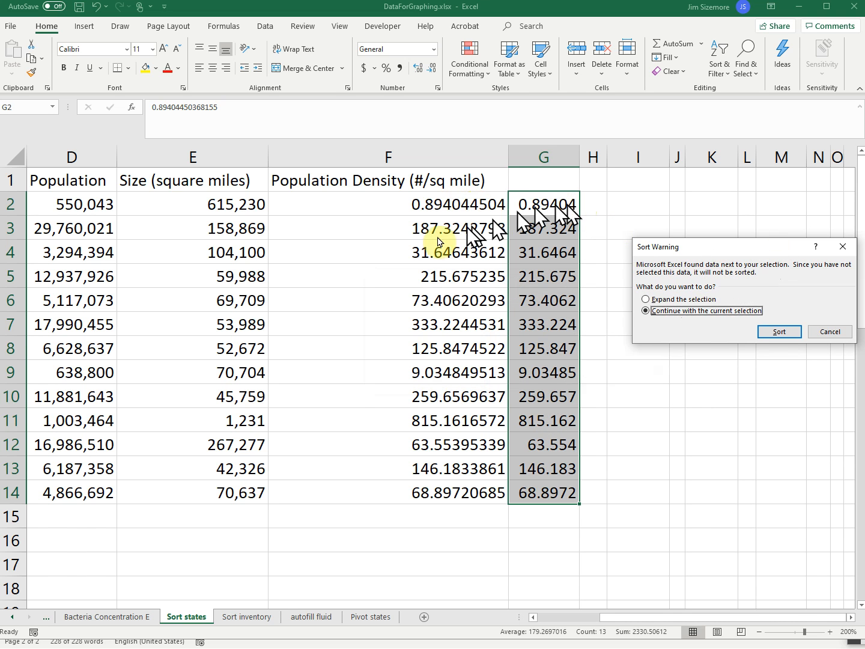
{"action": "left_click", "coordinate": [779, 332]}
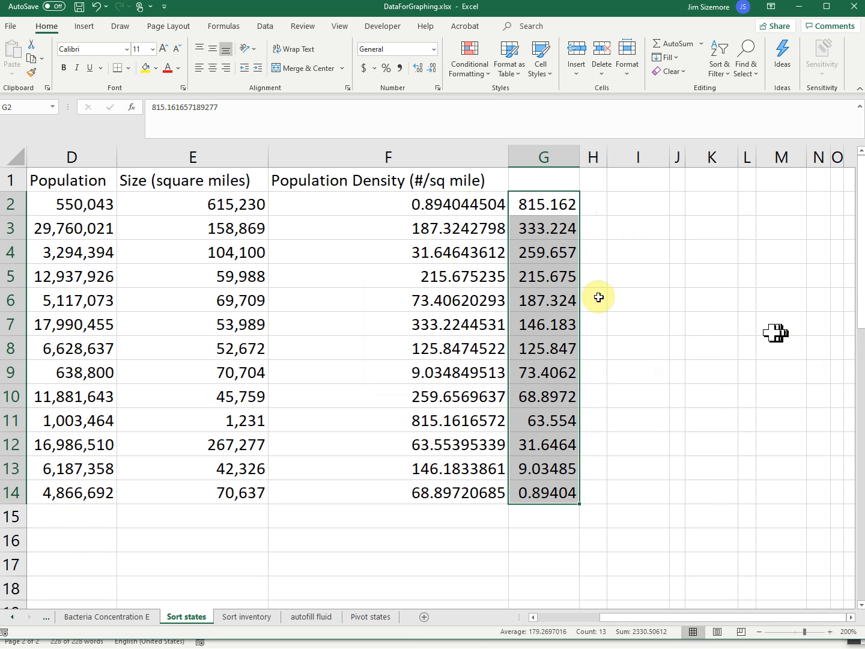
Compare the sorted density in G2 with the state listed in A2 of the same row
{"action": "left_click", "coordinate": [542, 203]}
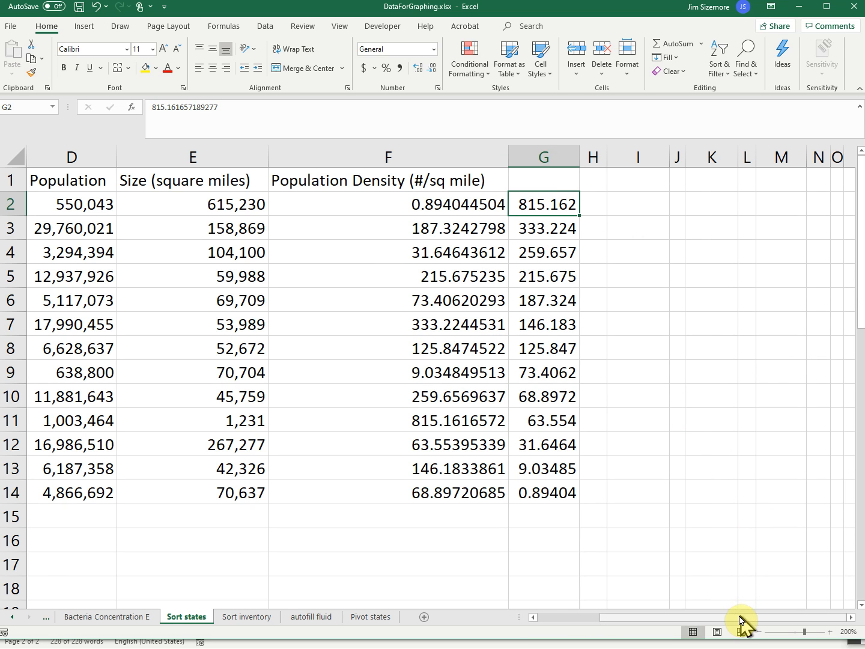
{"action": "left_click_drag", "start_coordinate": [718, 618], "coordinate": [571, 629]}
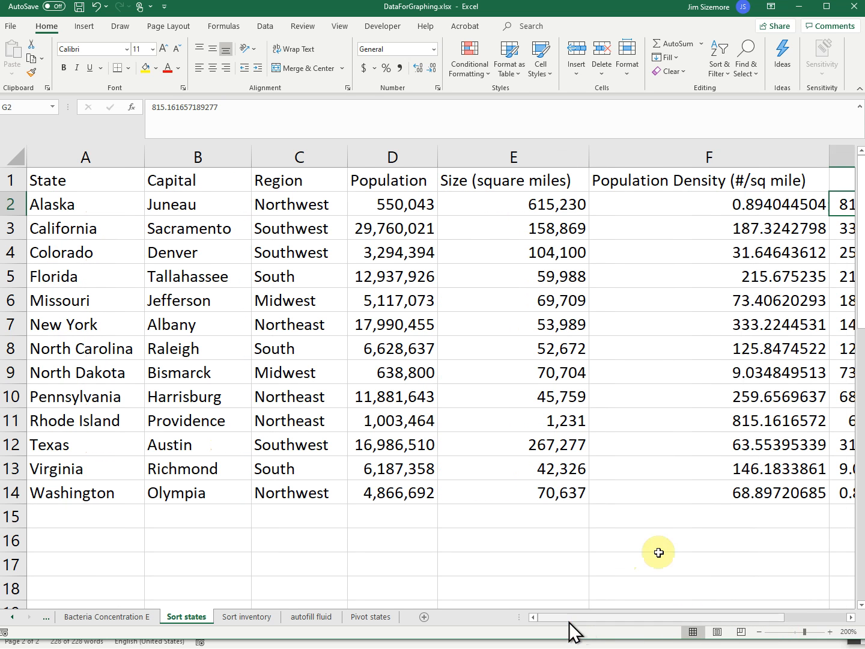
{"action": "left_click", "coordinate": [73, 205]}
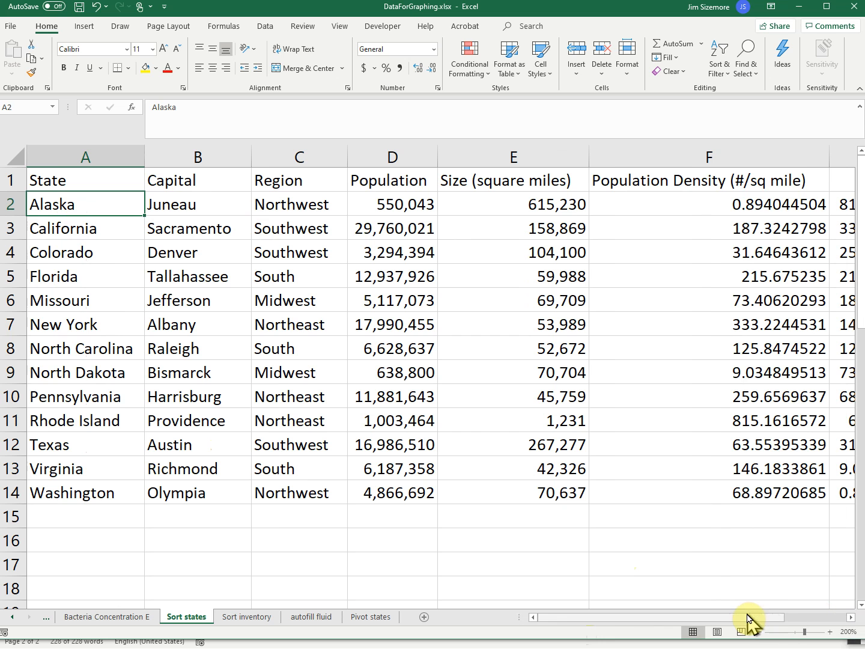
Delete column G with the pasted density values from the states sheet
{"action": "left_click_drag", "start_coordinate": [749, 619], "coordinate": [844, 621]}
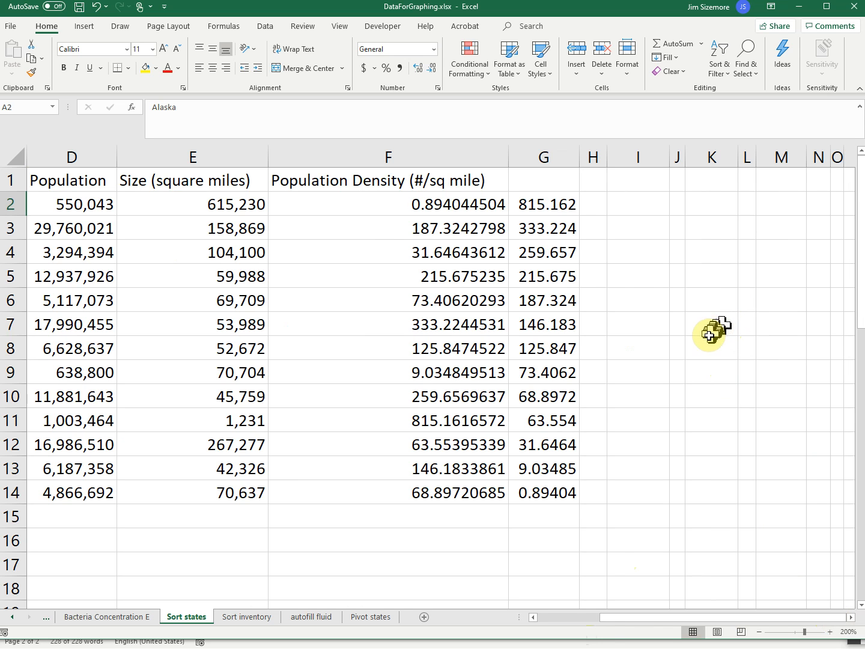
{"action": "left_click", "coordinate": [552, 157]}
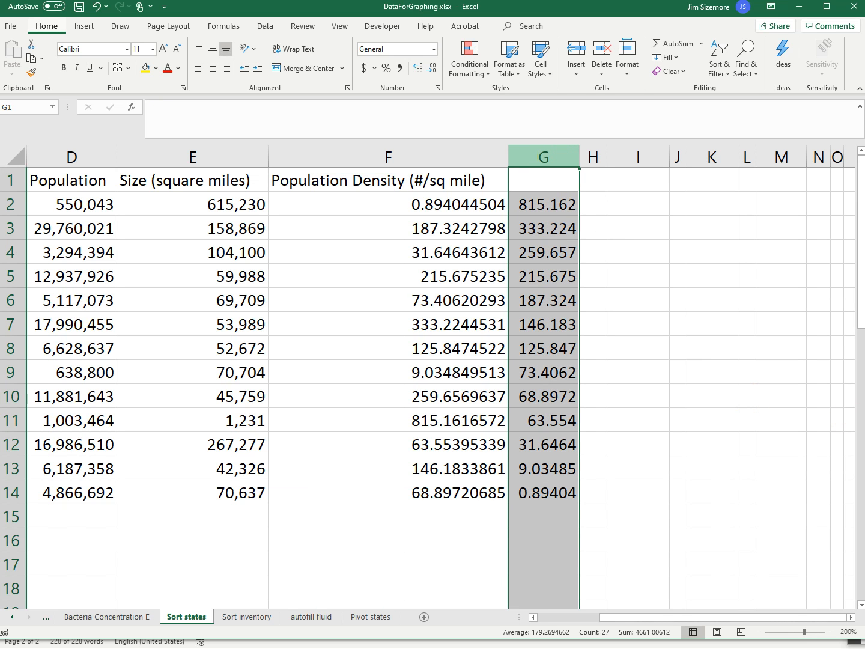
{"action": "key", "text": "ctrl+minus"}
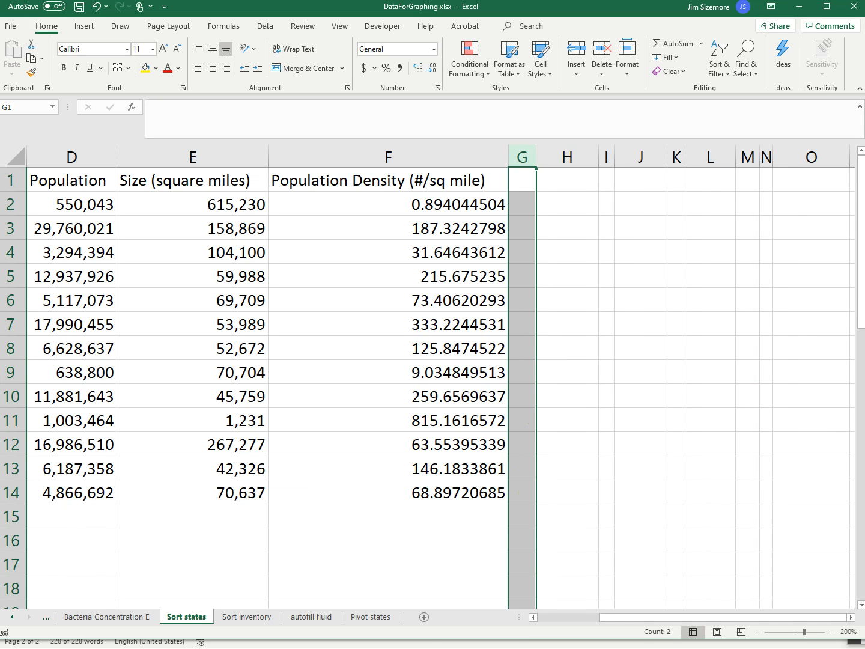
On the Sort inventory sheet, start a custom sort of A1:D21 with Type as the sort column
{"action": "left_click", "coordinate": [258, 620]}
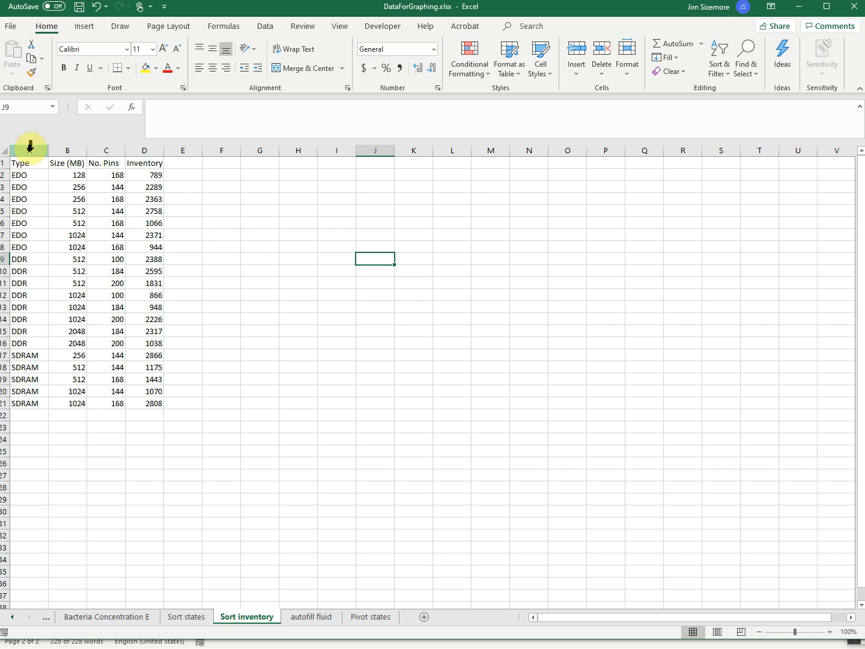
{"action": "left_click_drag", "start_coordinate": [33, 162], "coordinate": [140, 401]}
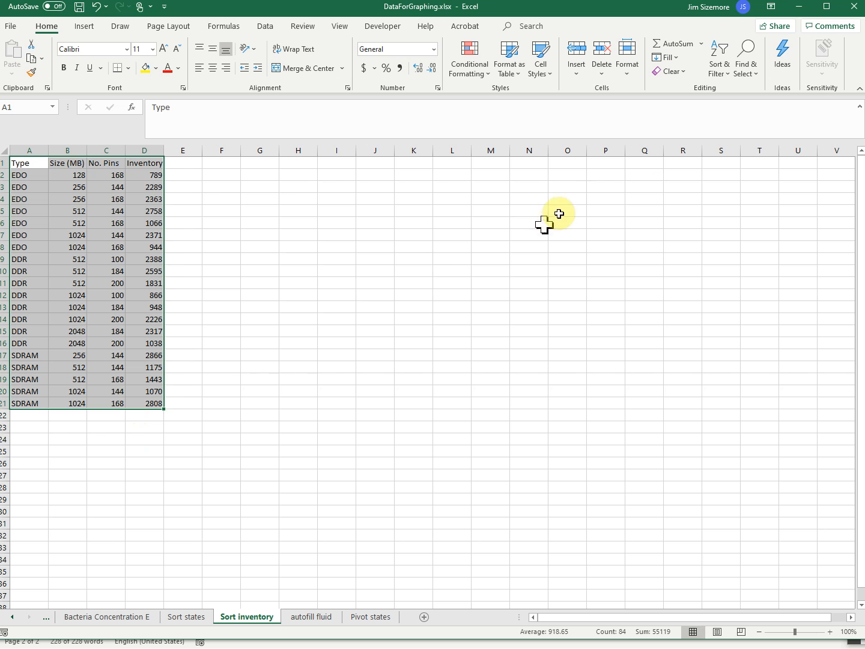
{"action": "left_click", "coordinate": [721, 79]}
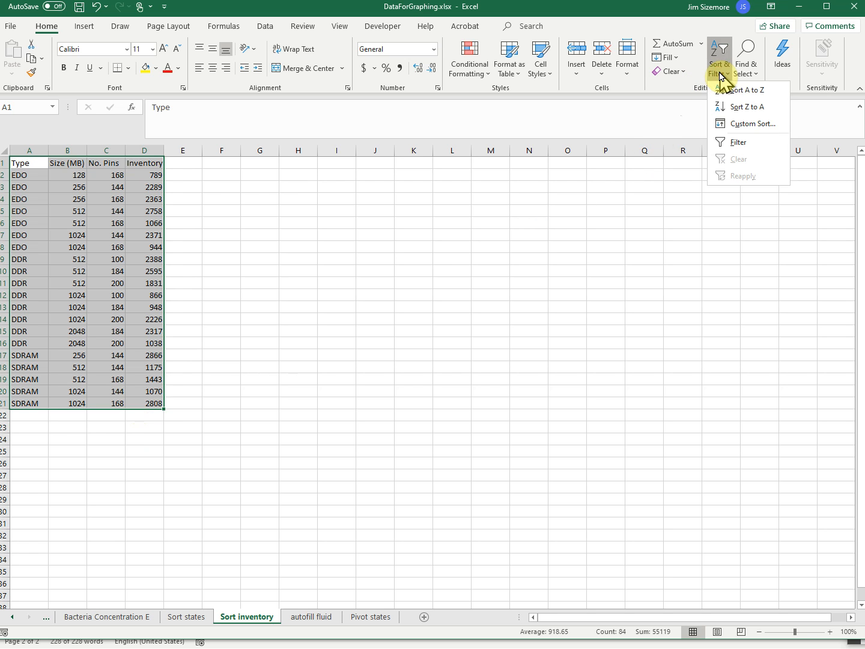
{"action": "left_click", "coordinate": [751, 125]}
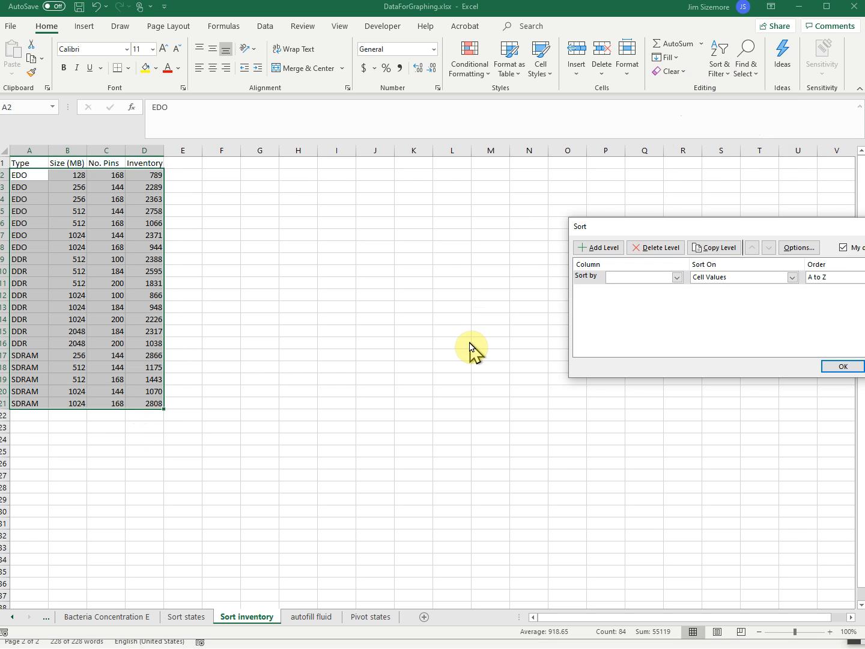
{"action": "left_click", "coordinate": [676, 279]}
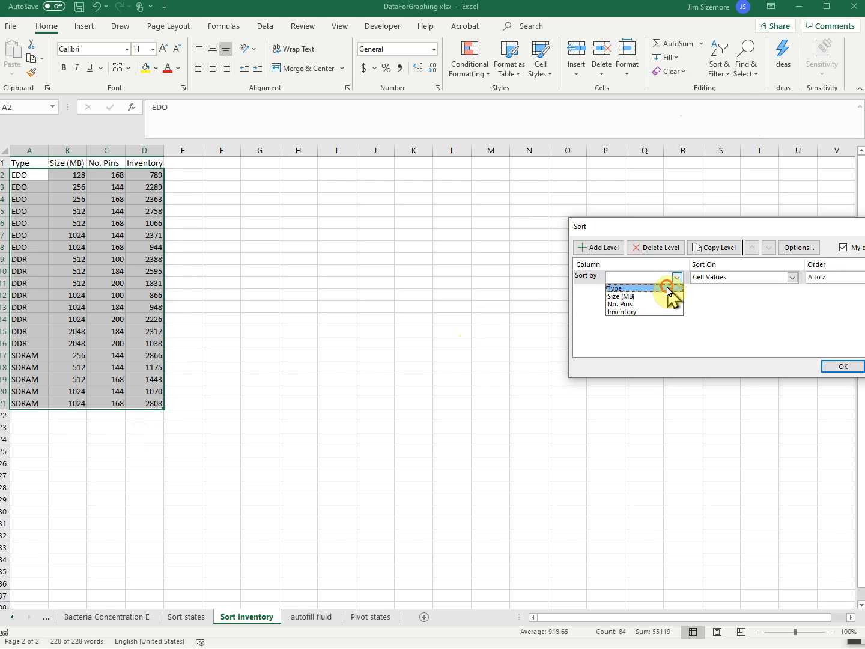
{"action": "left_click", "coordinate": [666, 288]}
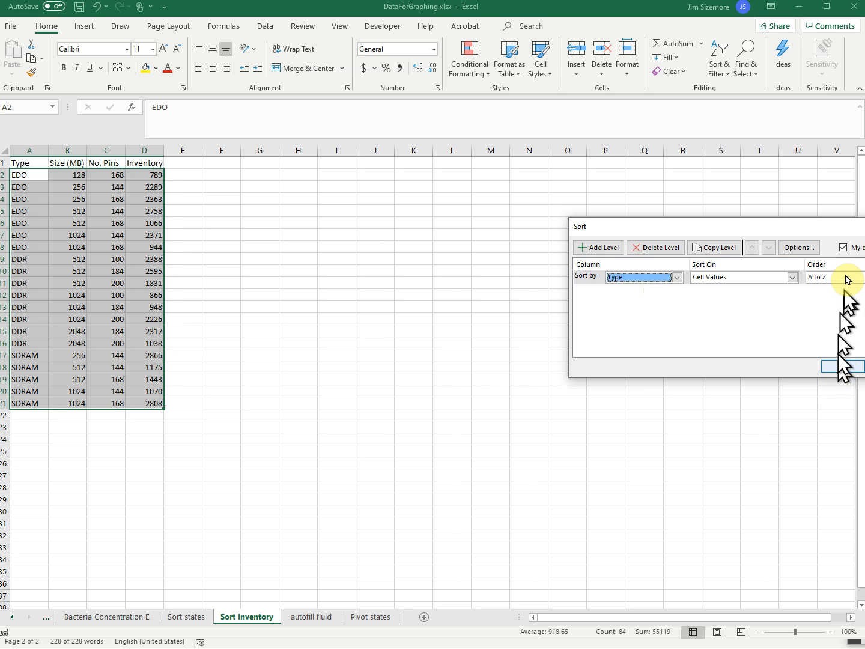
Compare the sort range with the headers option off and on, leave it on, and sort the table by Type from A to Z
{"action": "left_click", "coordinate": [843, 248]}
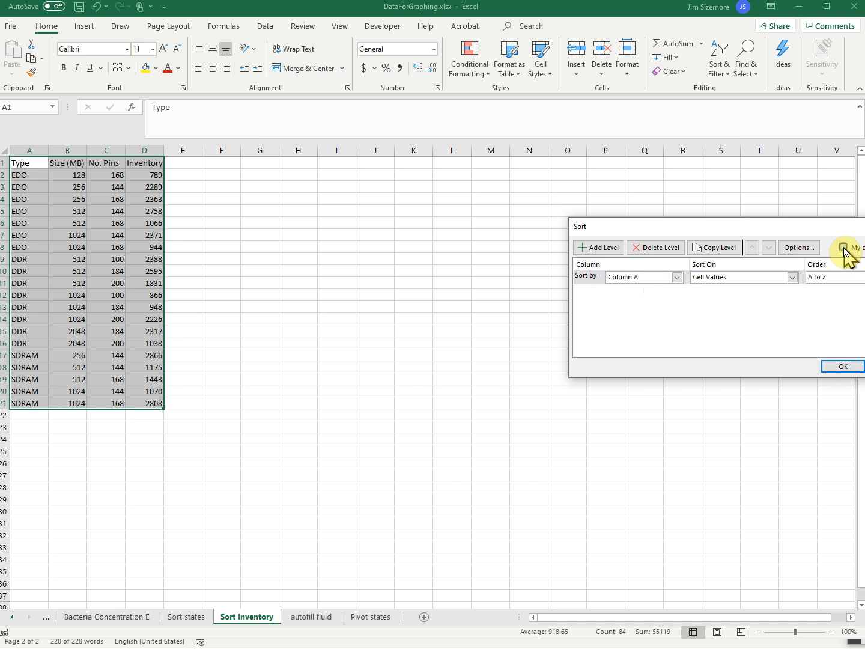
{"action": "left_click", "coordinate": [843, 246]}
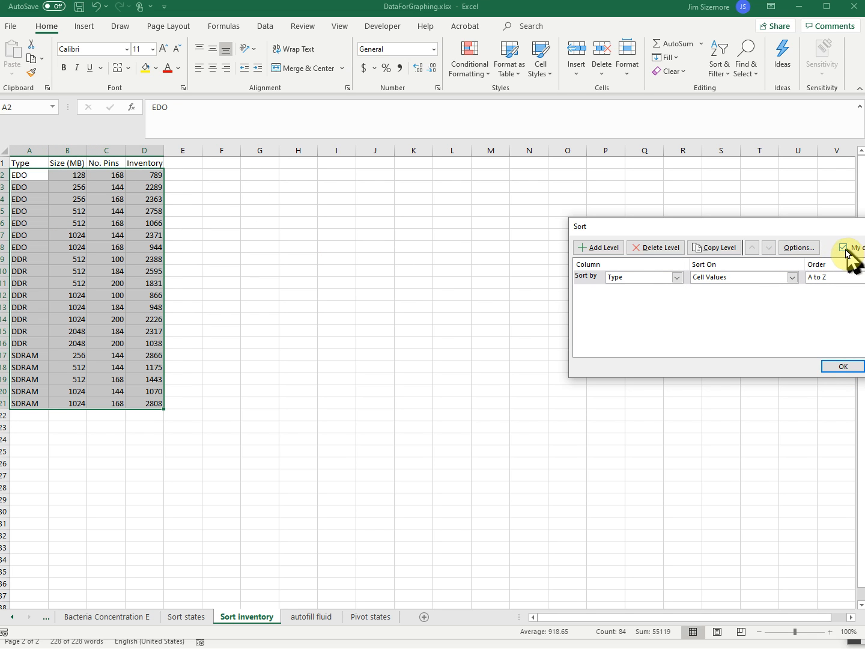
{"action": "left_click", "coordinate": [843, 248]}
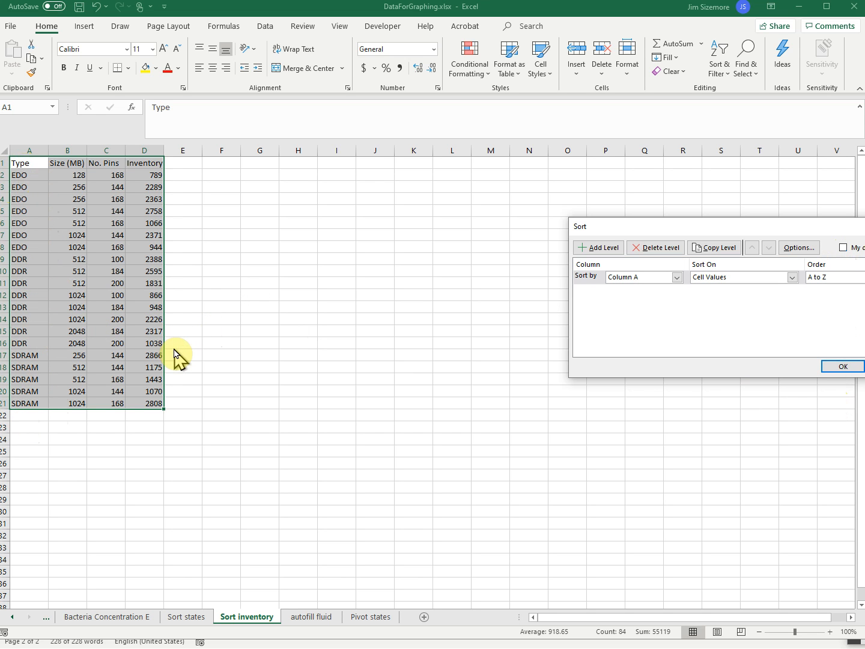
{"action": "left_click", "coordinate": [844, 248]}
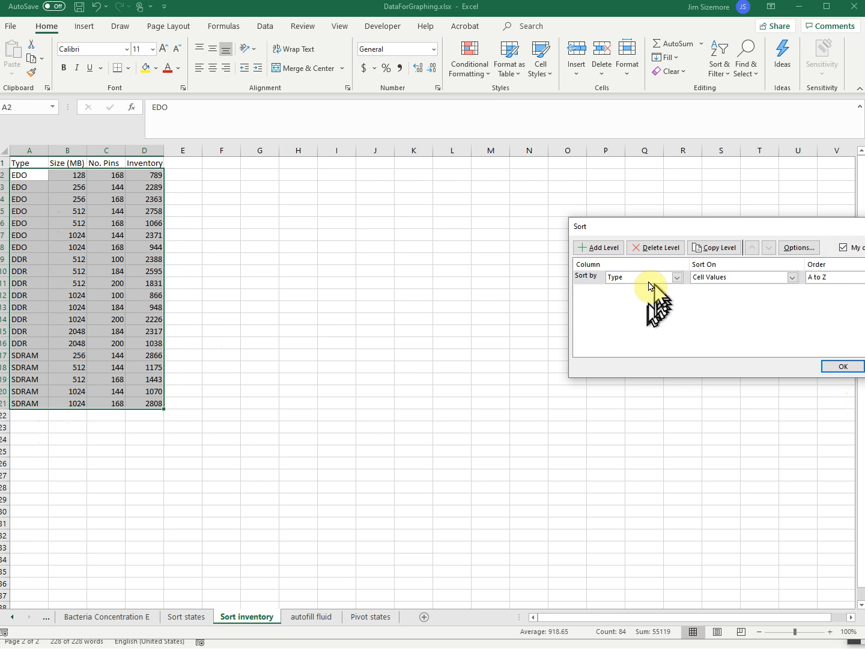
{"action": "left_click", "coordinate": [844, 247]}
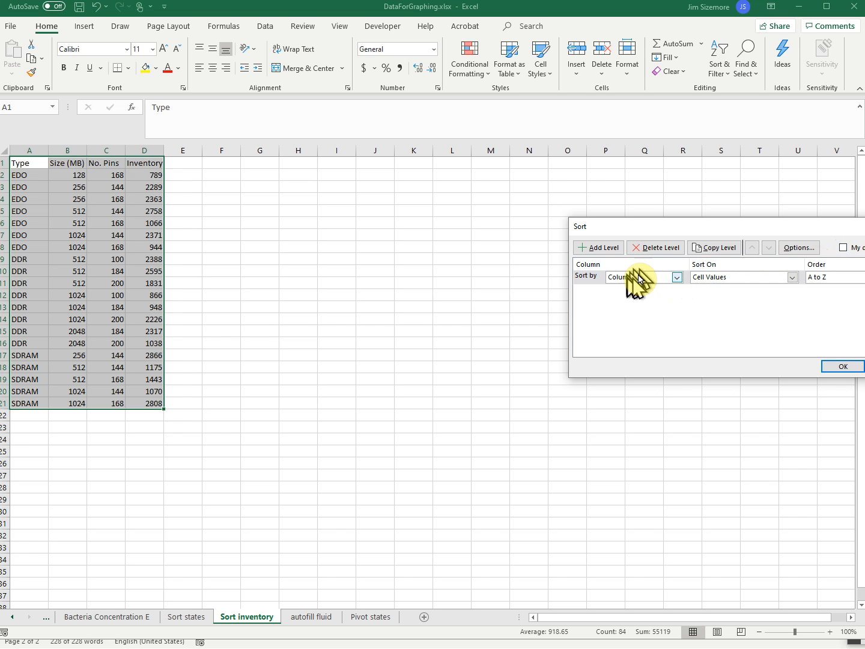
{"action": "left_click", "coordinate": [844, 247]}
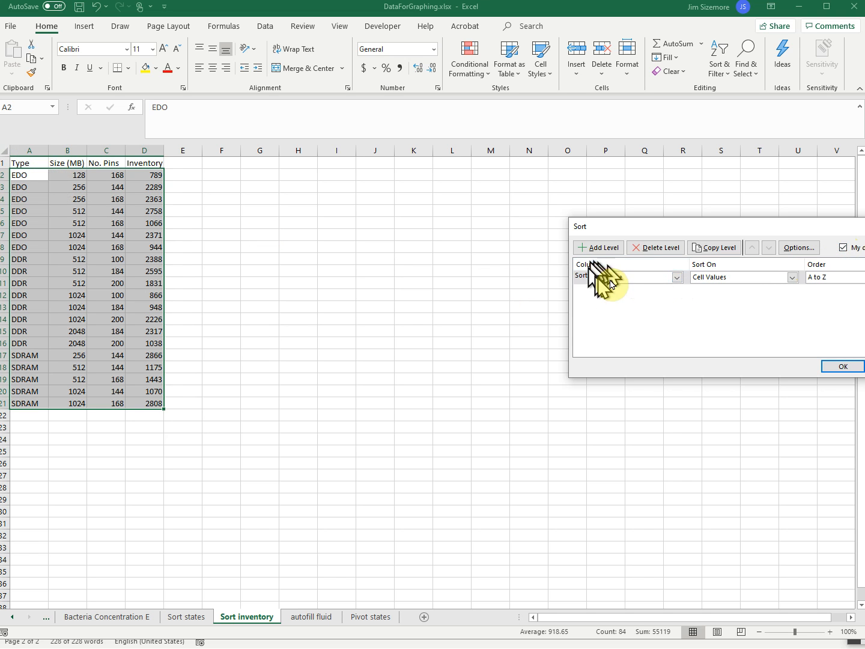
{"action": "left_click", "coordinate": [844, 367]}
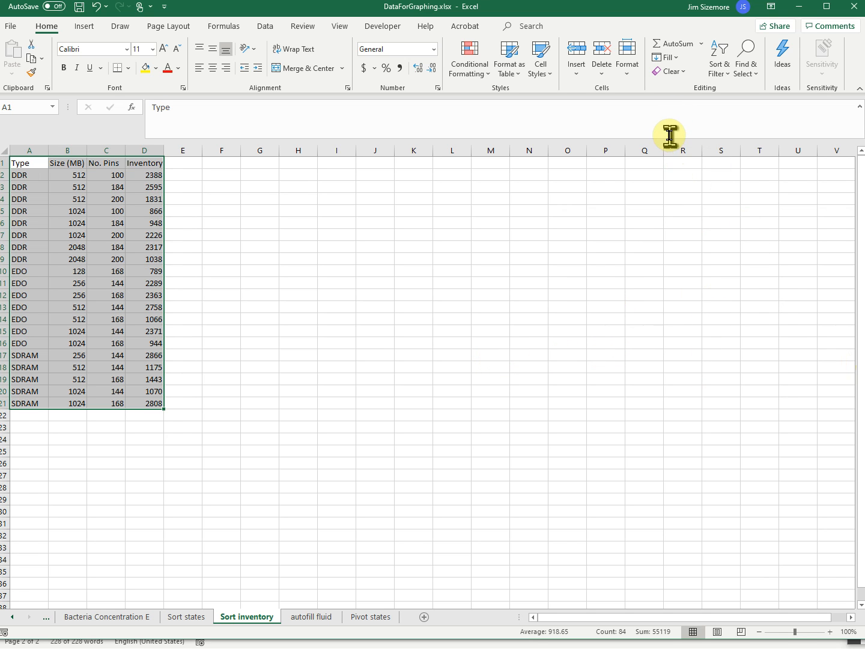
Run another custom sort of the inventory table by Type on cell values in A to Z order
{"action": "left_click", "coordinate": [721, 75]}
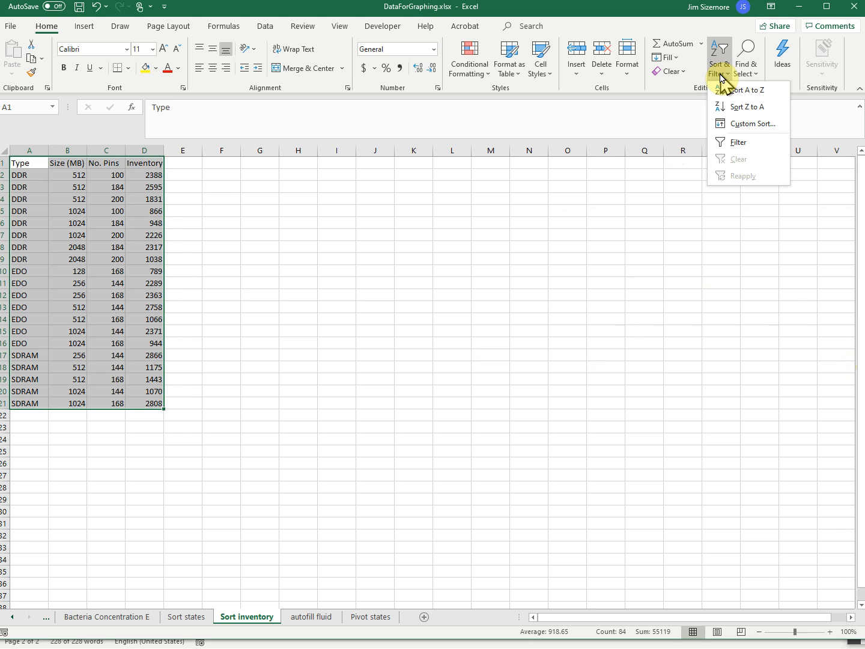
{"action": "left_click", "coordinate": [738, 125]}
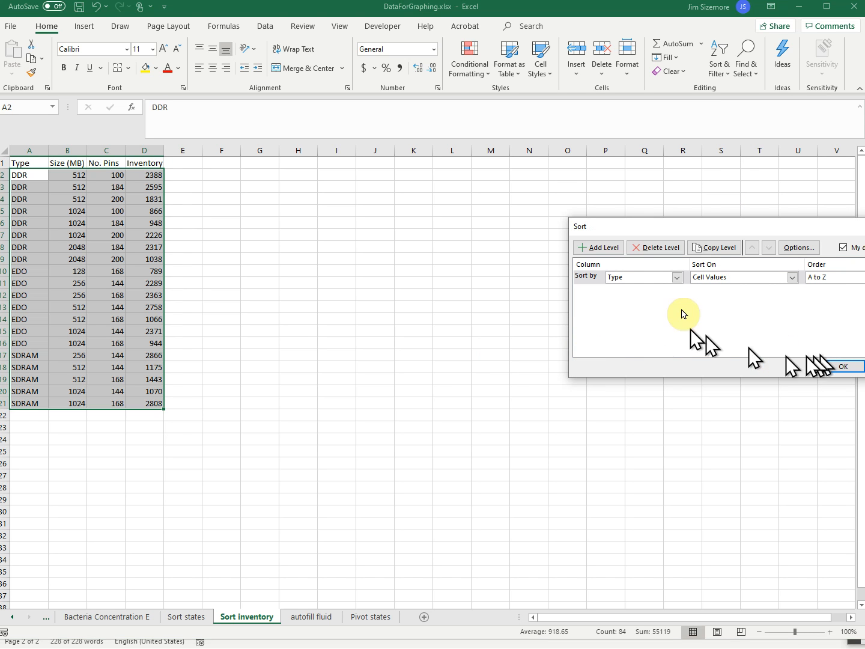
{"action": "left_click", "coordinate": [677, 276]}
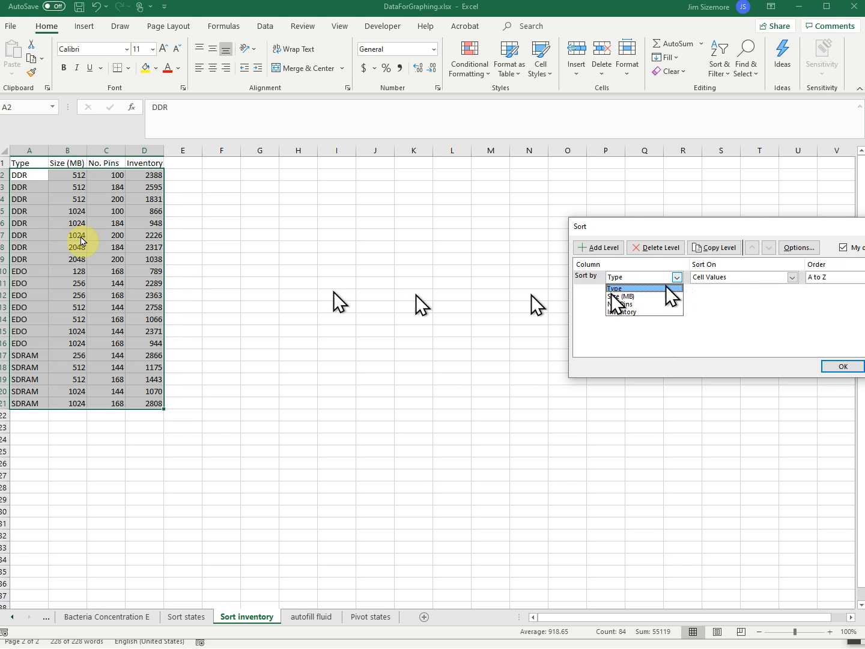
{"action": "left_click", "coordinate": [28, 179]}
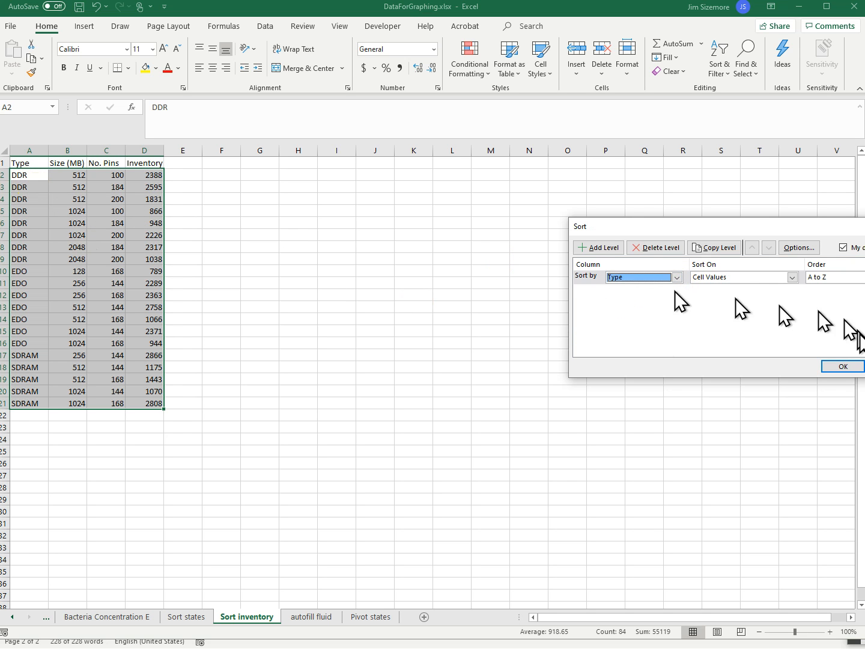
{"action": "left_click", "coordinate": [843, 366]}
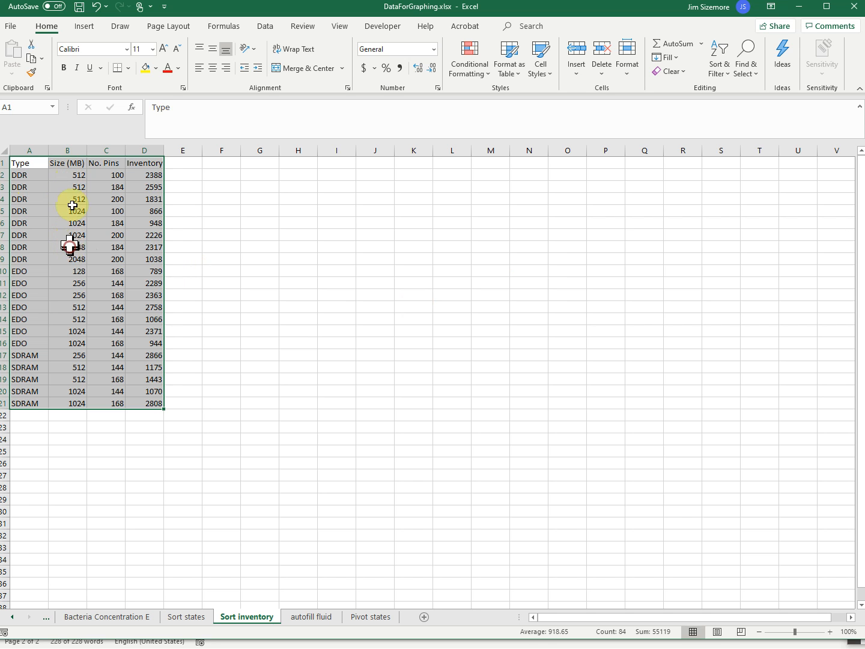
Examine the Size (MB) and No. Pins values of the DDR rows, and the group of EDO rows below them
{"action": "left_click_drag", "start_coordinate": [70, 176], "coordinate": [70, 247]}
{"action": "left_click_drag", "start_coordinate": [68, 178], "coordinate": [70, 260]}
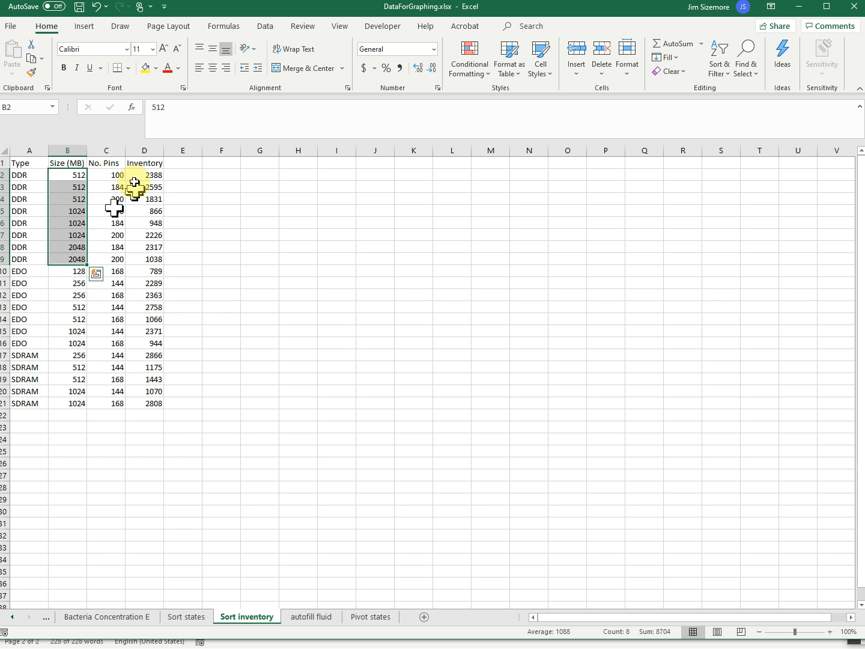
{"action": "left_click", "coordinate": [110, 174]}
{"action": "left_click_drag", "start_coordinate": [110, 176], "coordinate": [112, 259]}
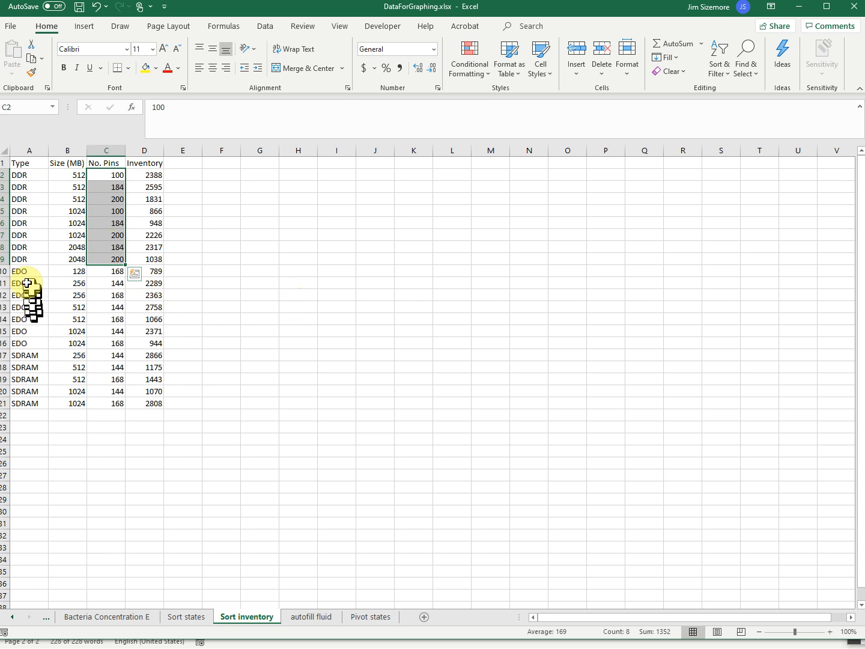
{"action": "left_click_drag", "start_coordinate": [22, 271], "coordinate": [28, 343]}
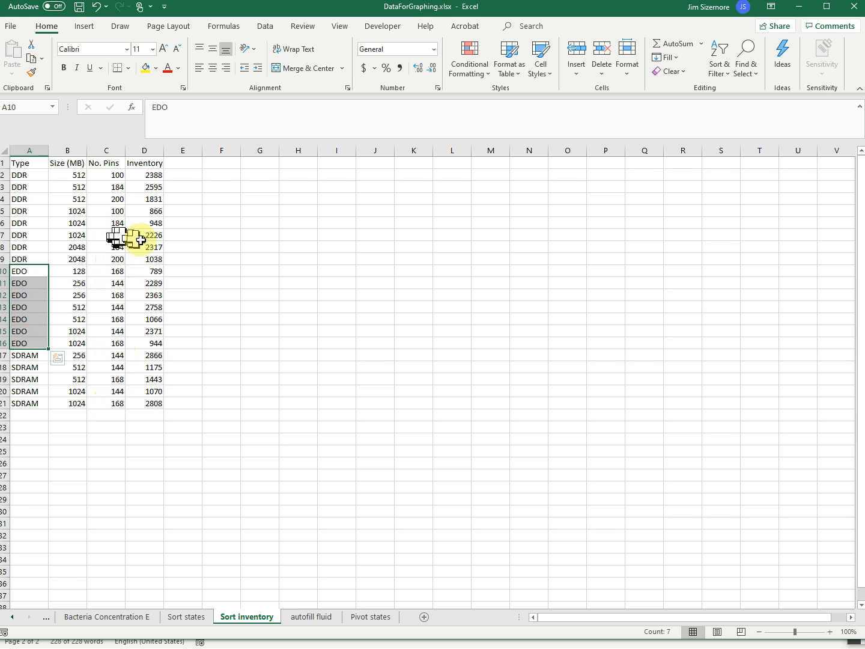
{"action": "left_click", "coordinate": [116, 259]}
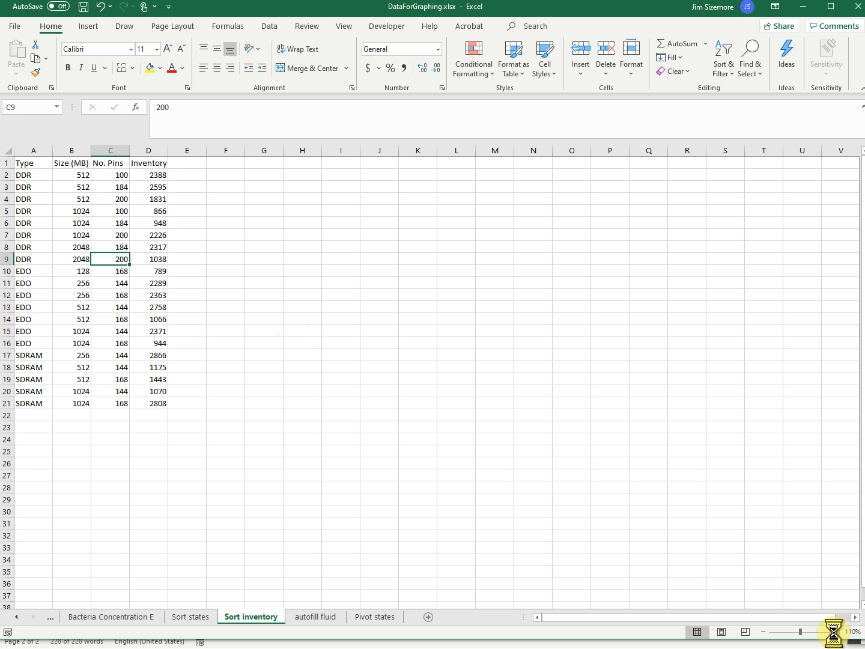
Custom sort the whole inventory table A1:D21 by No. Pins from smallest to largest
{"action": "left_click", "coordinate": [833, 632]}
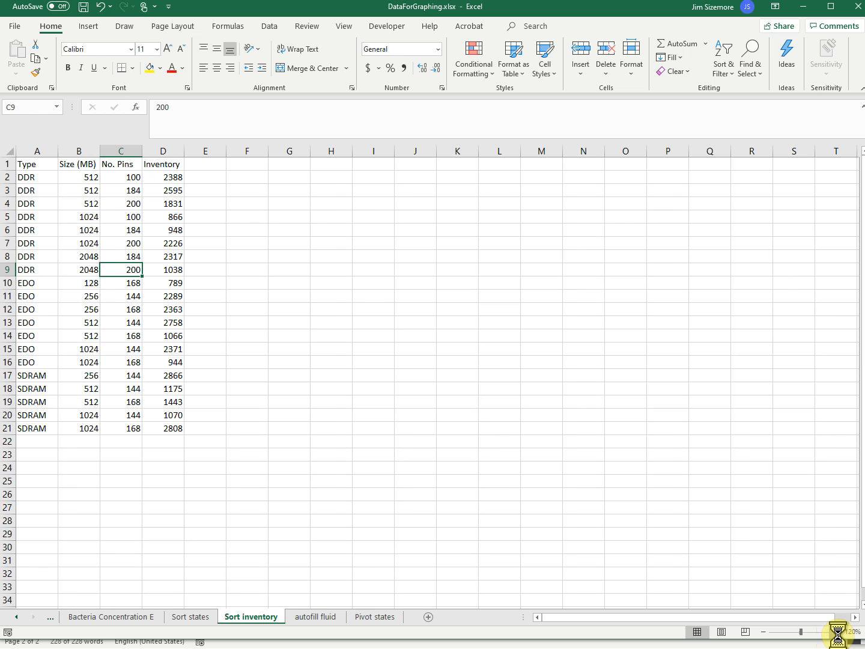
{"action": "left_click", "coordinate": [835, 631]}
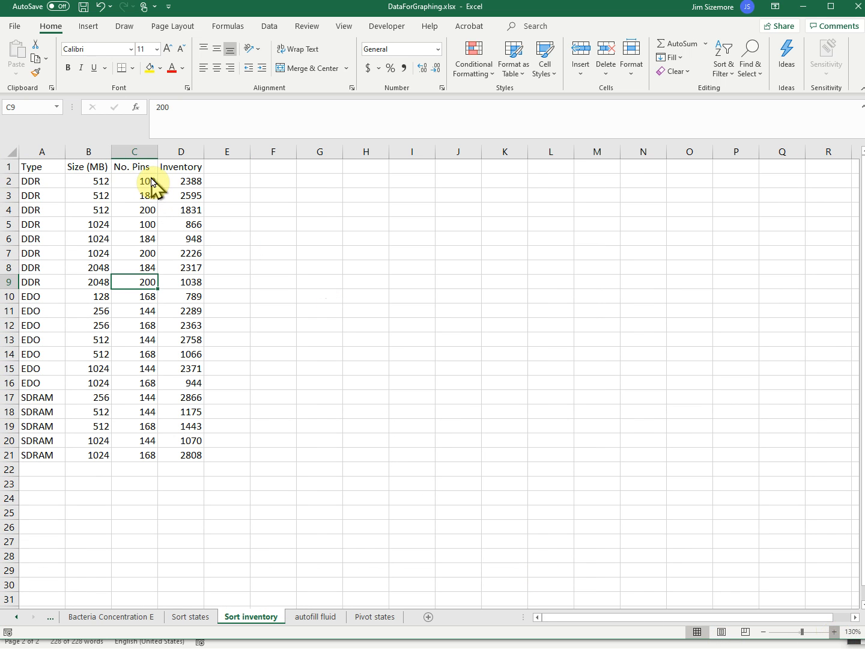
{"action": "scroll", "coordinate": [152, 184], "scroll_direction": "up", "scroll_amount": 1}
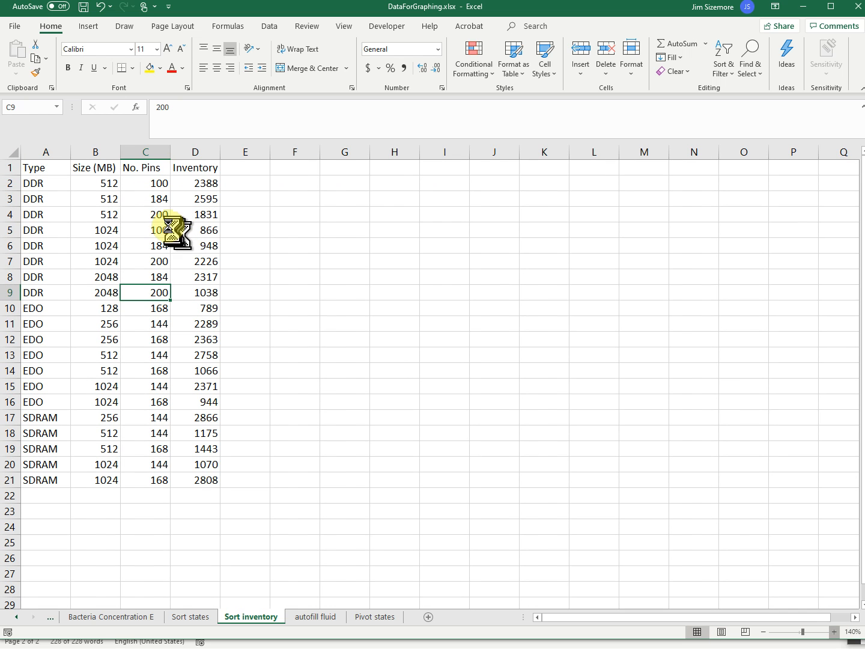
{"action": "scroll", "coordinate": [161, 235], "scroll_direction": "up", "scroll_amount": 1}
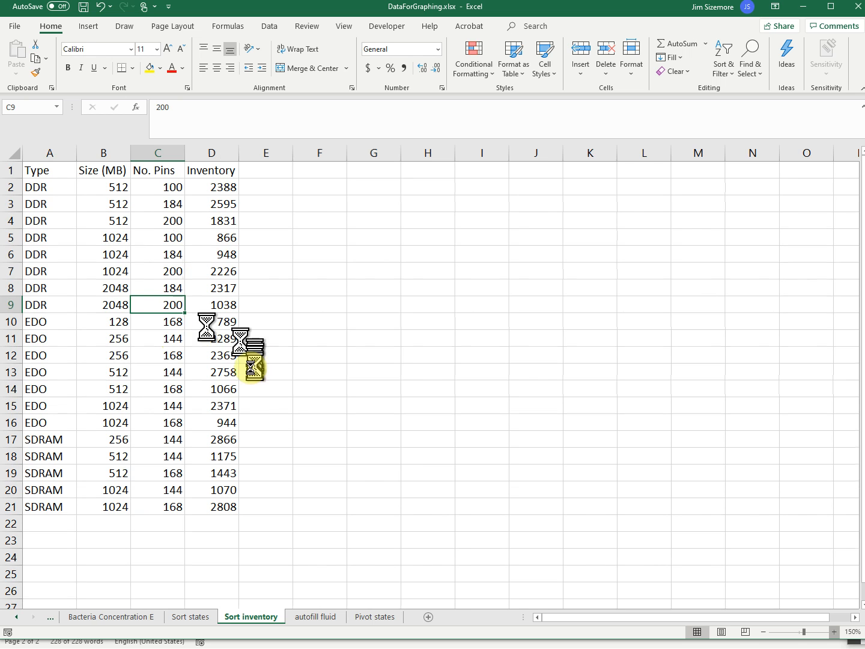
{"action": "scroll", "coordinate": [174, 326], "scroll_direction": "up", "scroll_amount": 1}
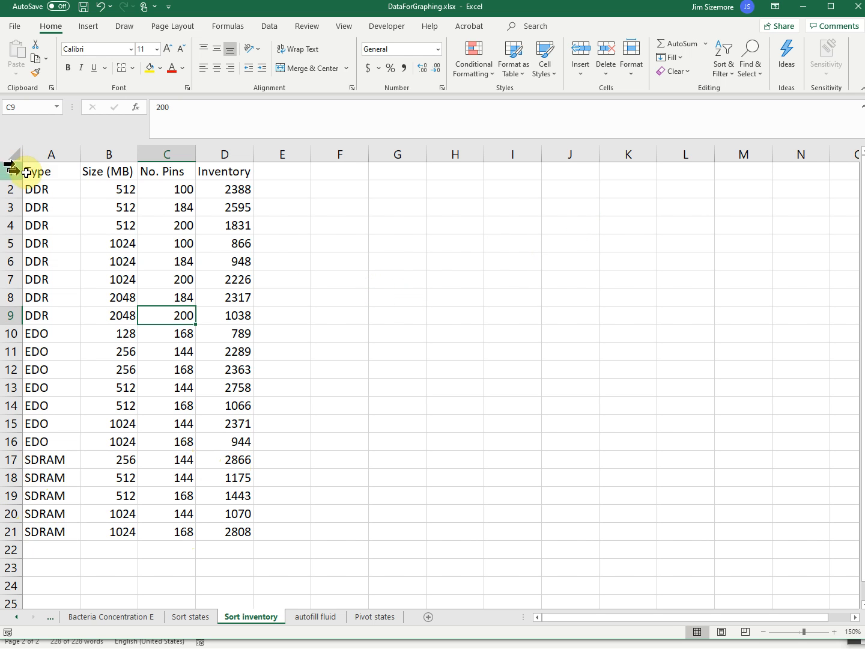
{"action": "left_click_drag", "start_coordinate": [37, 172], "coordinate": [223, 533]}
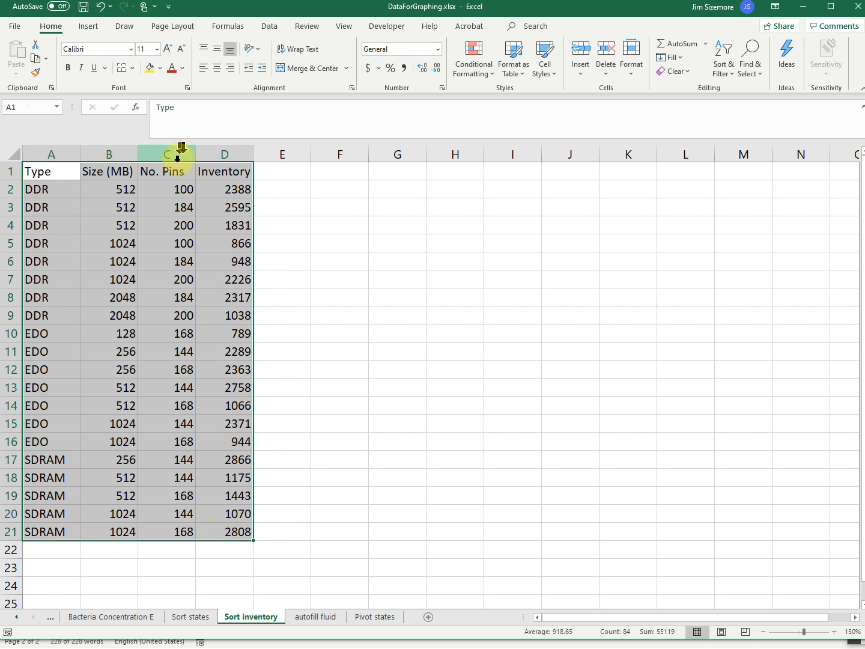
{"action": "left_click", "coordinate": [725, 71]}
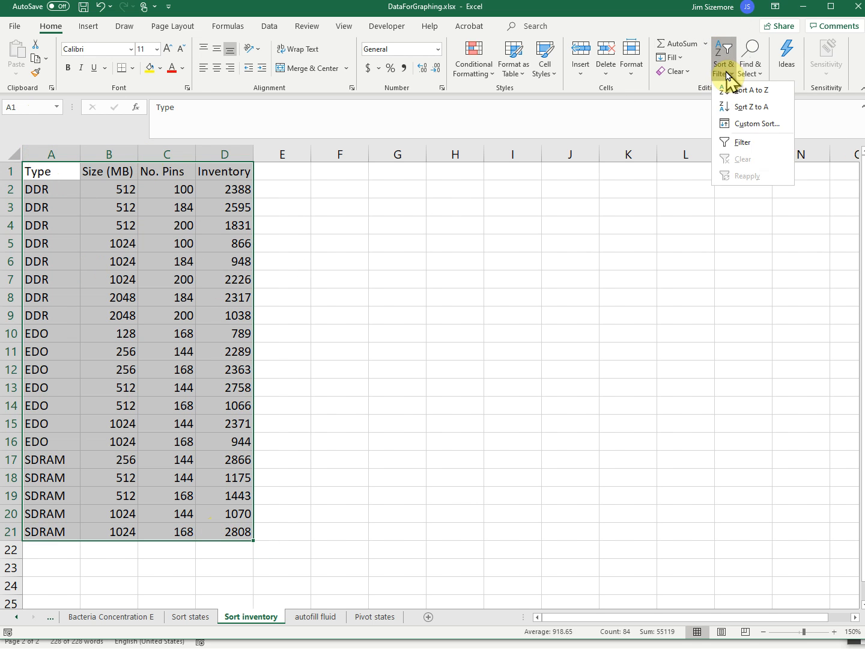
{"action": "left_click", "coordinate": [759, 123]}
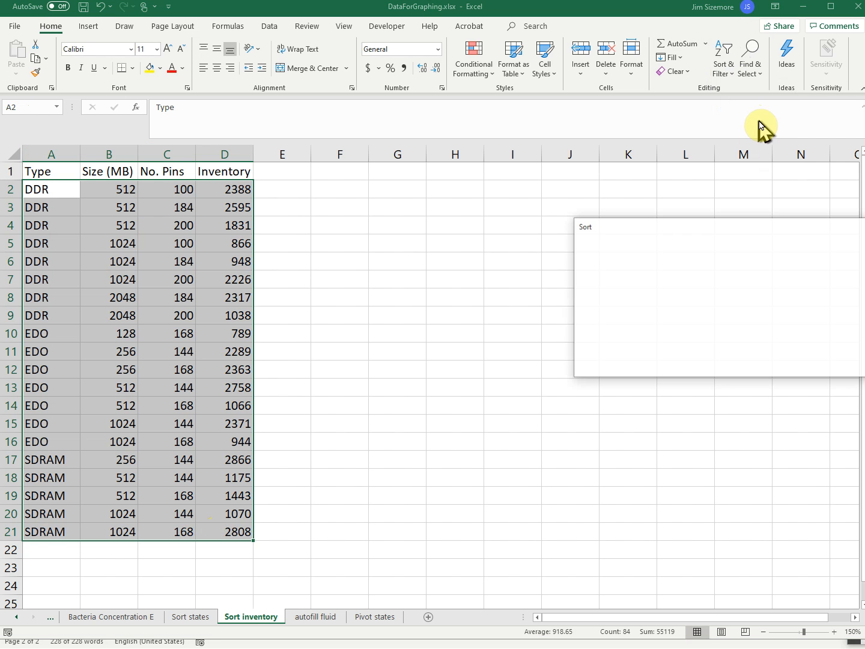
{"action": "left_click", "coordinate": [683, 280]}
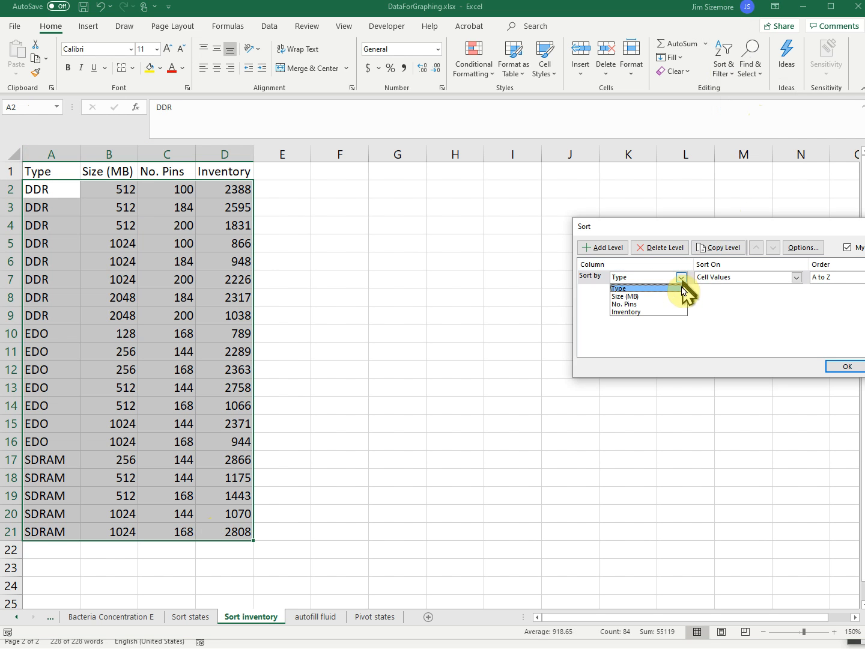
{"action": "left_click", "coordinate": [677, 302]}
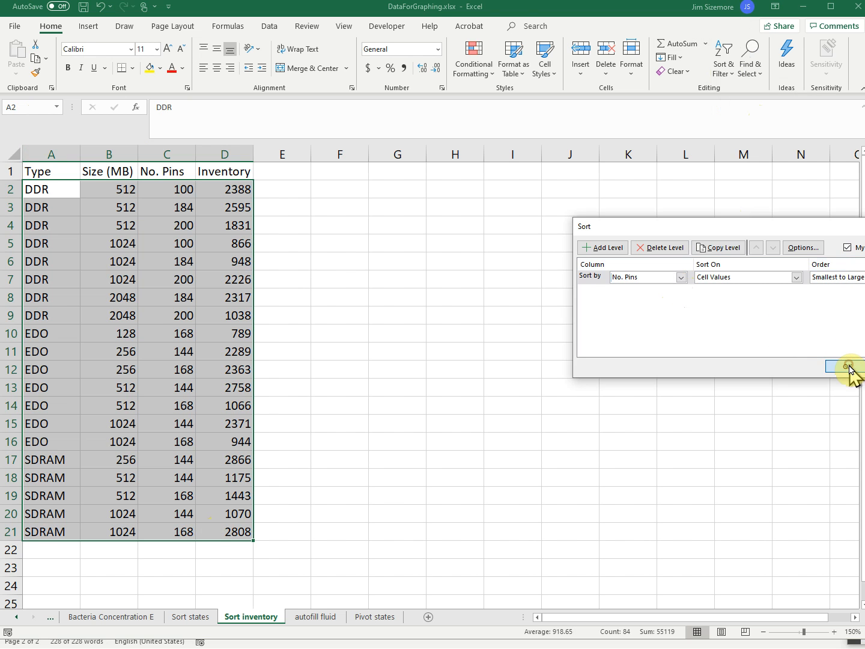
{"action": "left_click", "coordinate": [844, 366]}
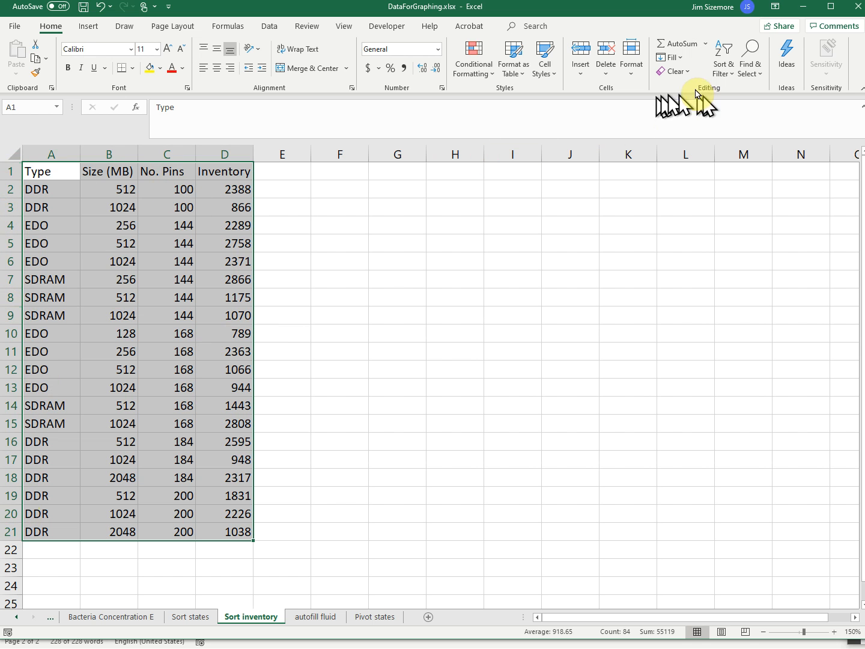
Set up a custom sort of the inventory table by Type from A to Z, with a second level by No. Pins from smallest to largest
{"action": "left_click", "coordinate": [724, 72]}
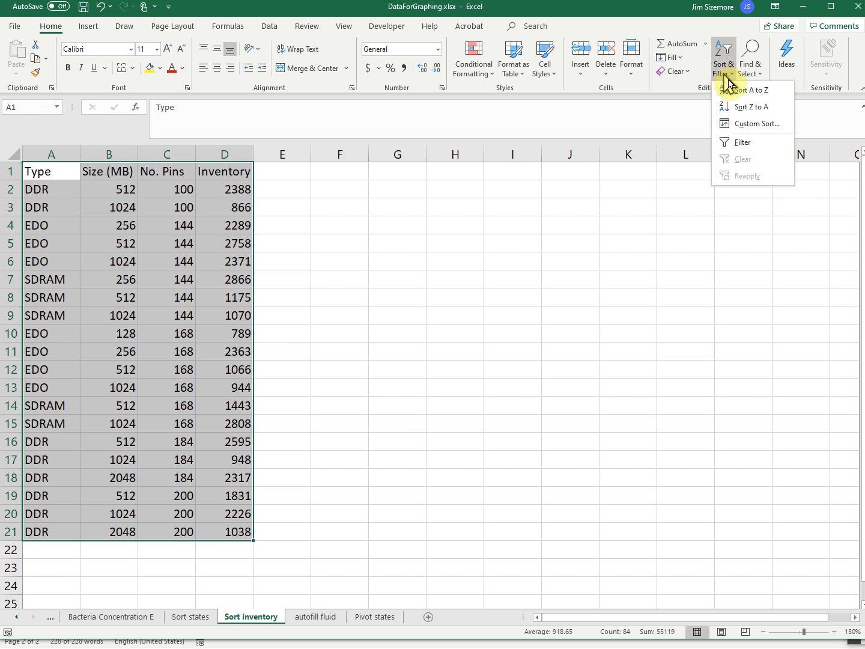
{"action": "left_click", "coordinate": [742, 123]}
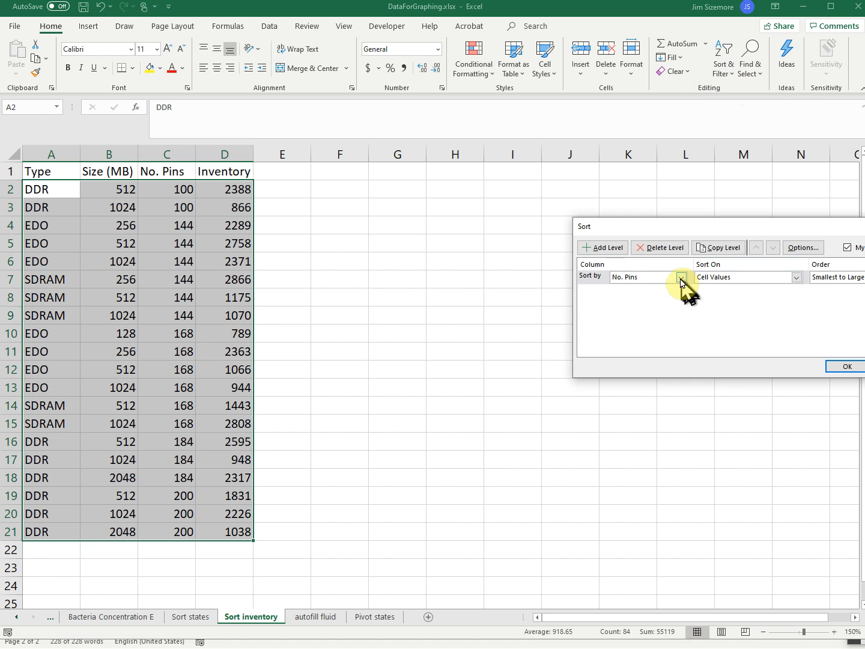
{"action": "left_click", "coordinate": [682, 279]}
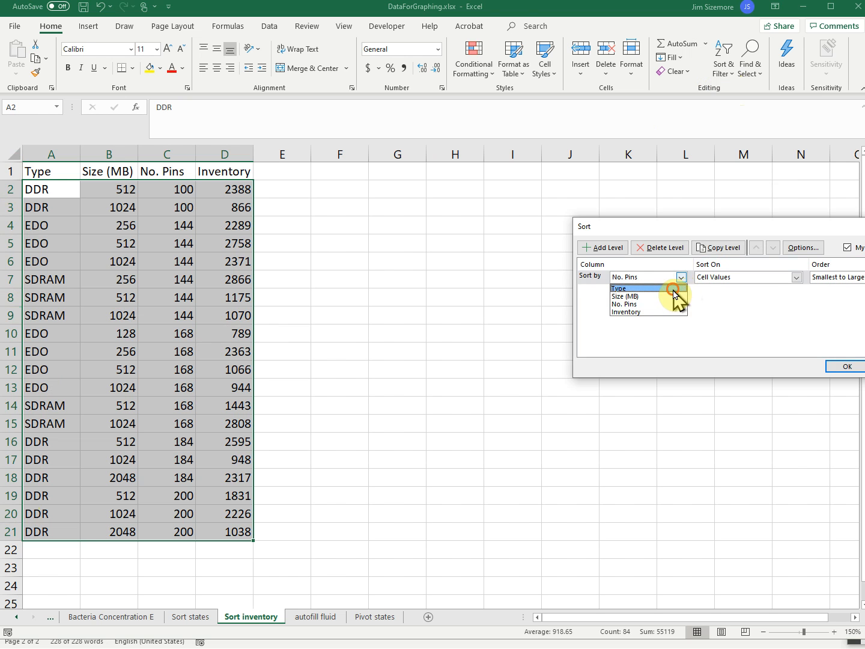
{"action": "left_click", "coordinate": [673, 290]}
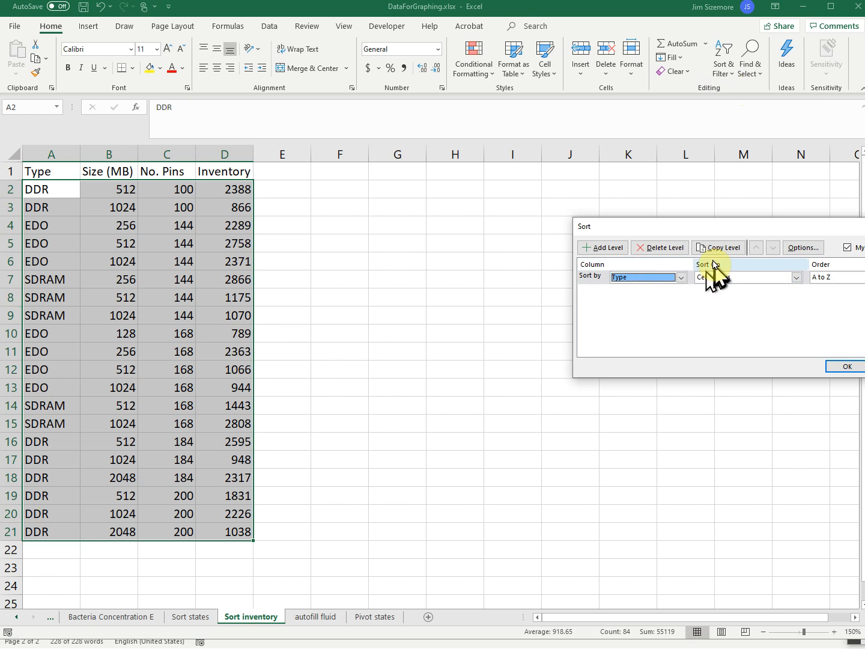
{"action": "left_click", "coordinate": [604, 247]}
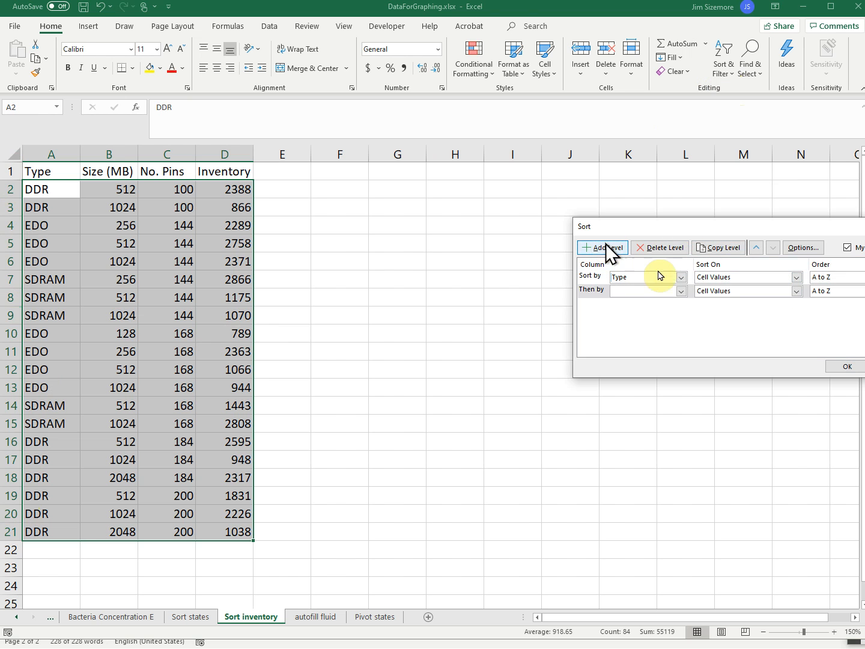
{"action": "left_click", "coordinate": [680, 292]}
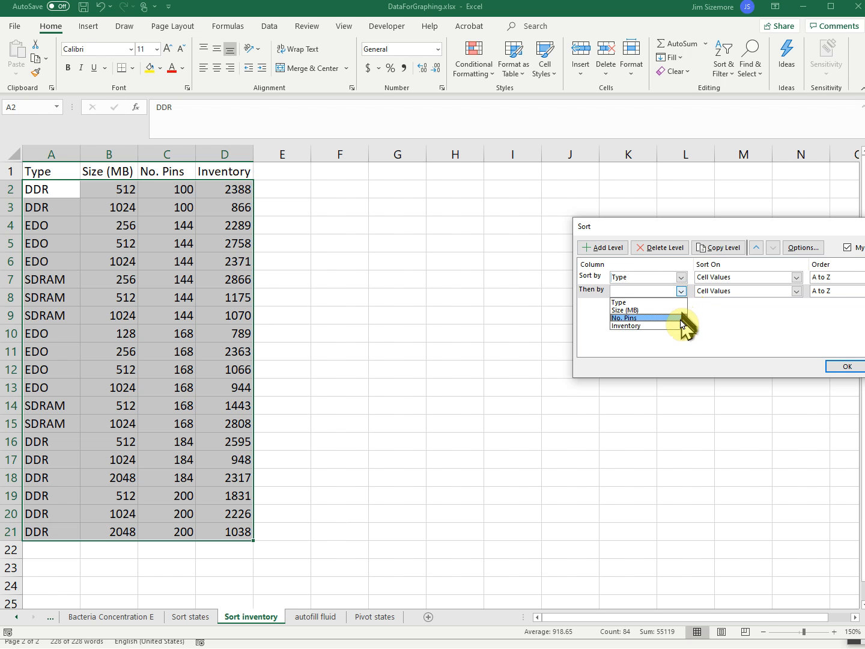
{"action": "left_click", "coordinate": [681, 318]}
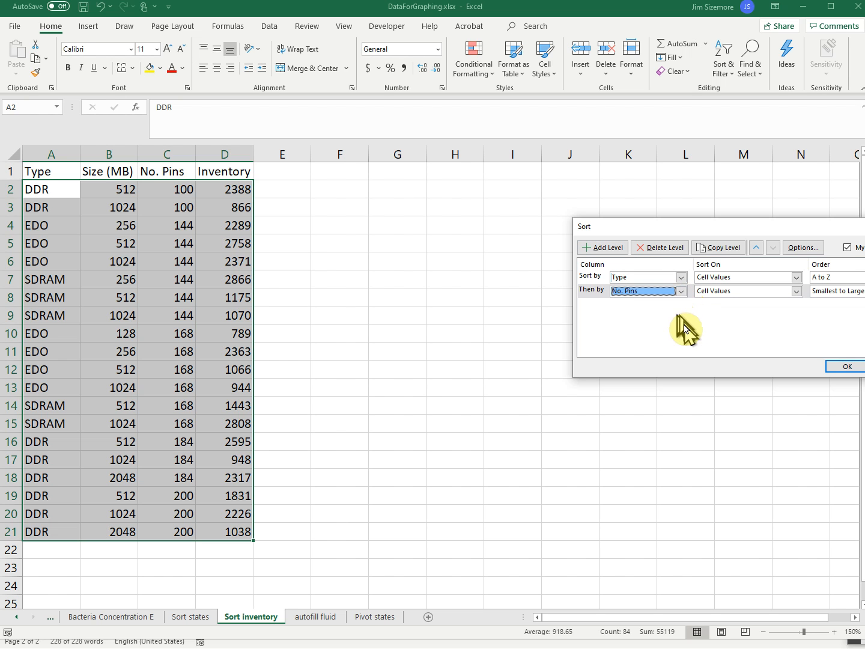
Add a third sort level by Size (MB) from smallest to largest and apply the custom sort
{"action": "left_click", "coordinate": [613, 249]}
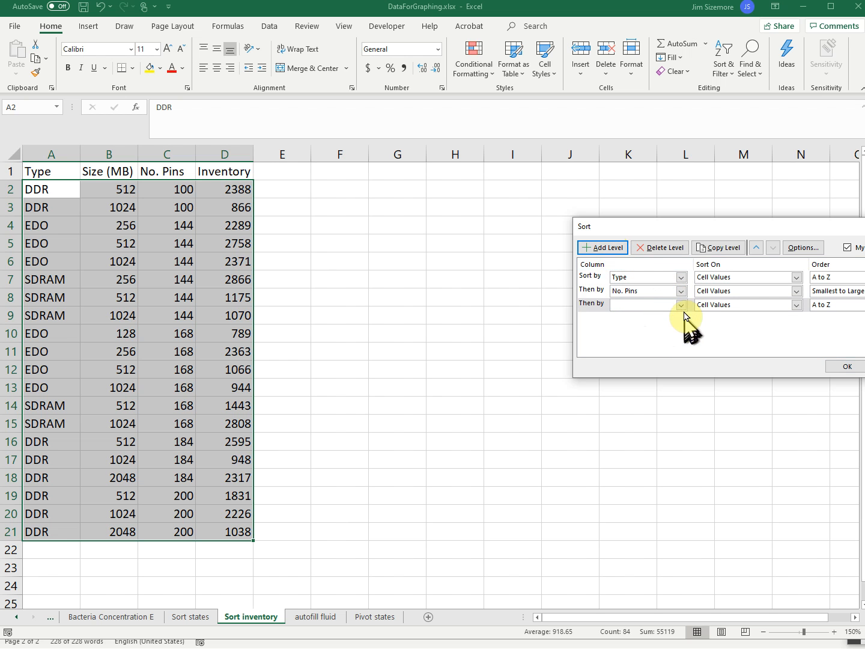
{"action": "left_click", "coordinate": [680, 306]}
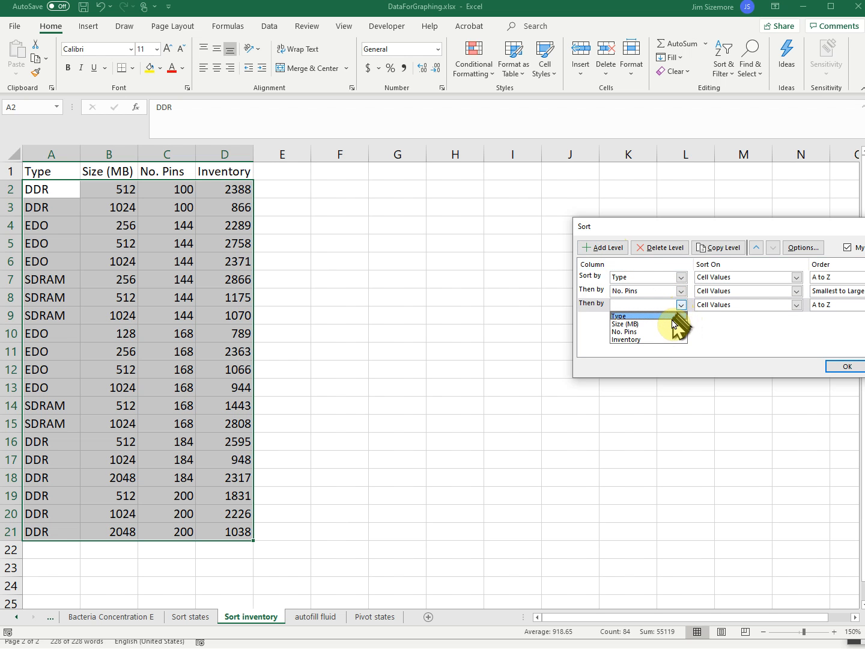
{"action": "left_click", "coordinate": [673, 325]}
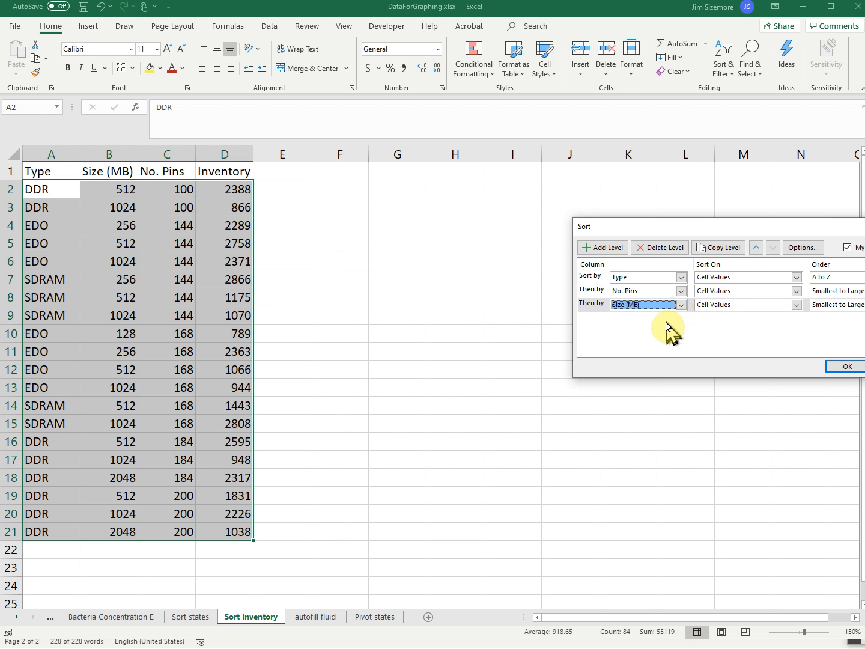
{"action": "left_click", "coordinate": [844, 367]}
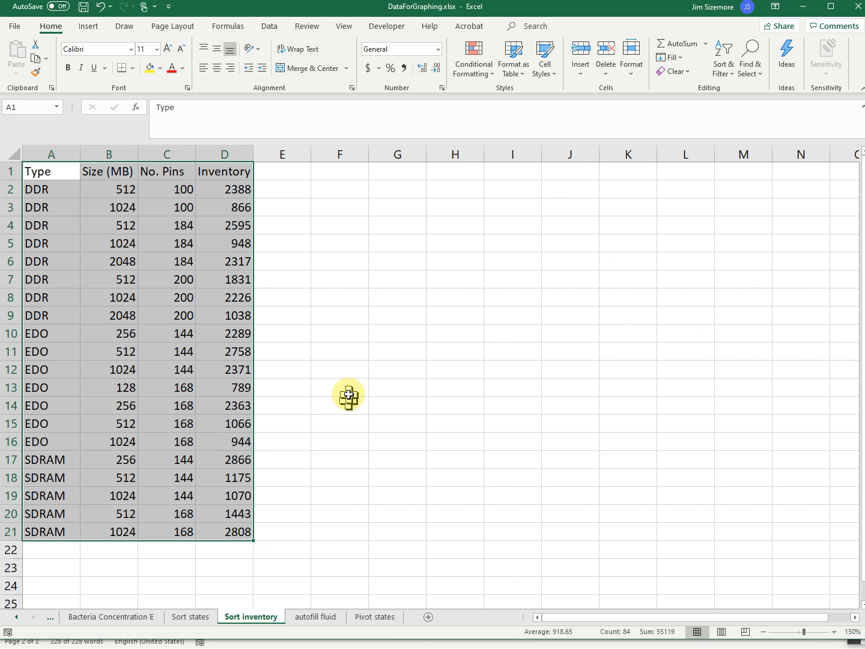
Examine the Type grouping and the order of the No. Pins values within the DDR, EDO and SDRAM rows
{"action": "left_click_drag", "start_coordinate": [43, 190], "coordinate": [52, 449]}
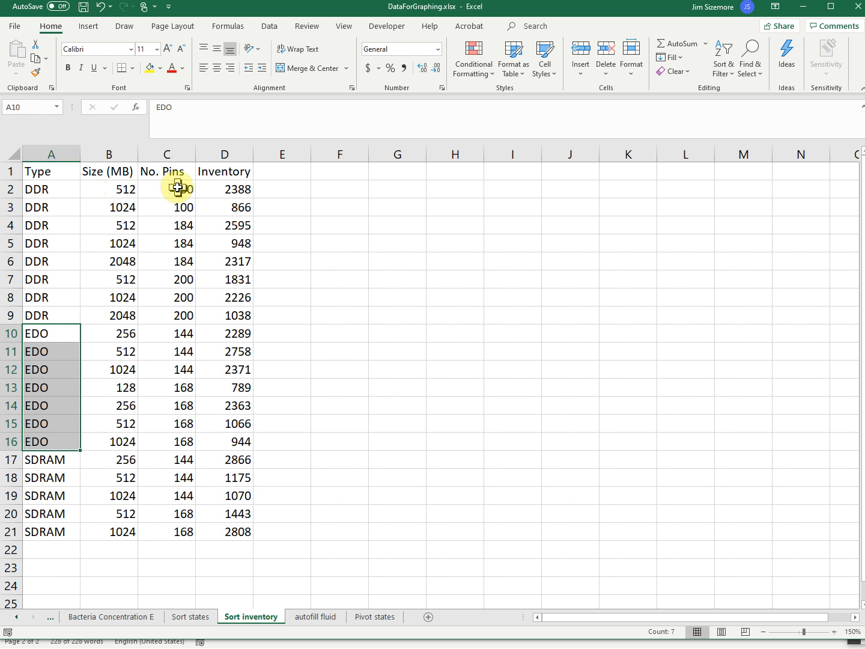
{"action": "left_click_drag", "start_coordinate": [177, 192], "coordinate": [172, 319]}
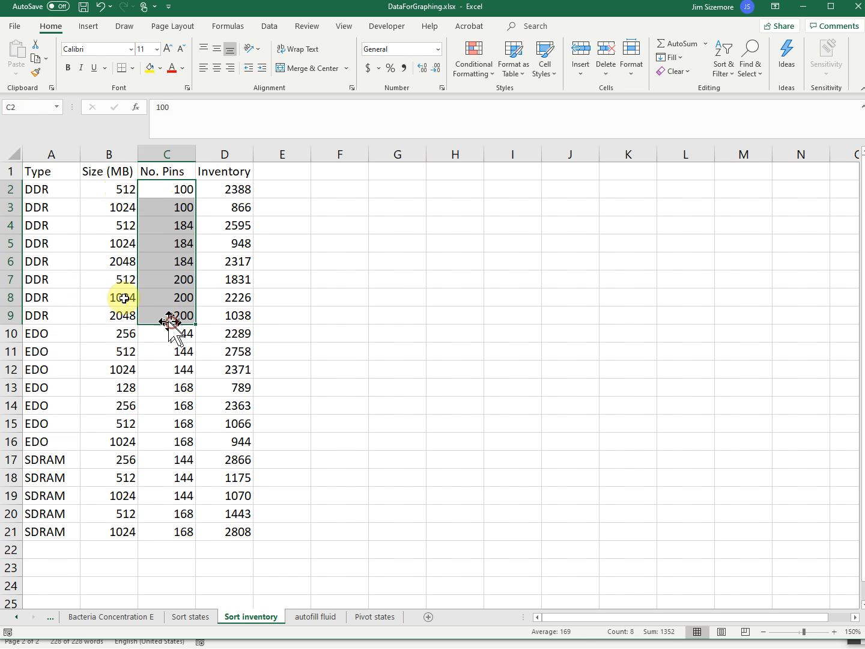
{"action": "left_click_drag", "start_coordinate": [57, 193], "coordinate": [52, 319]}
{"action": "left_click_drag", "start_coordinate": [163, 337], "coordinate": [171, 446]}
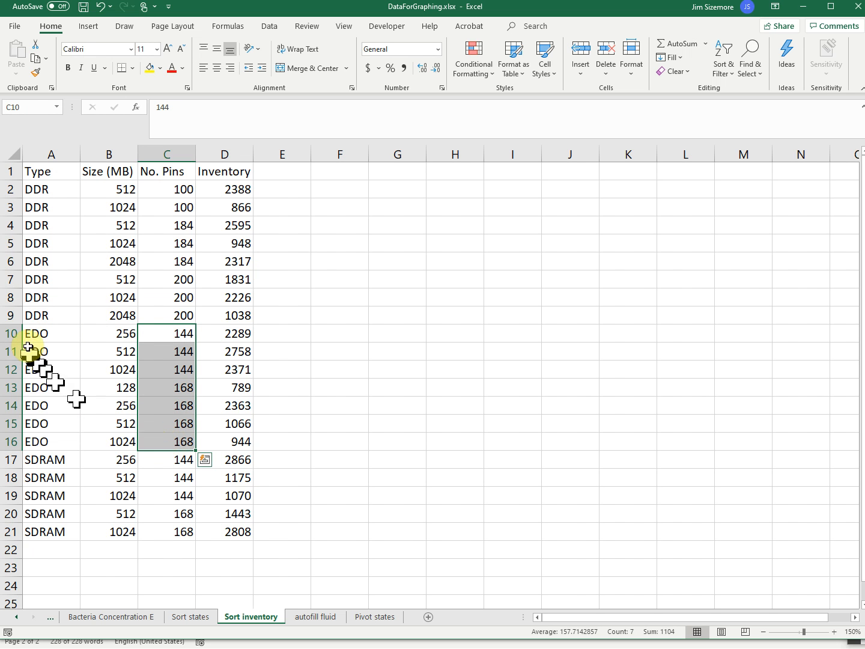
{"action": "left_click_drag", "start_coordinate": [39, 337], "coordinate": [38, 442]}
{"action": "left_click_drag", "start_coordinate": [176, 462], "coordinate": [181, 534]}
{"action": "left_click_drag", "start_coordinate": [47, 466], "coordinate": [48, 527]}
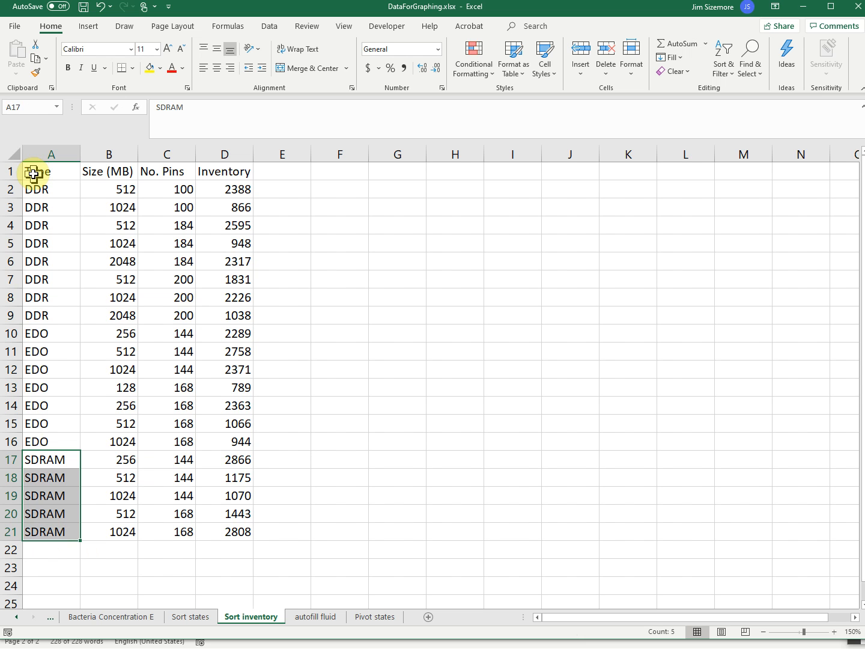
Examine how the DDR rows are ordered by No. Pins, and by Size (MB) within the 100-pin and 184-pin groups
{"action": "left_click_drag", "start_coordinate": [45, 189], "coordinate": [54, 319]}
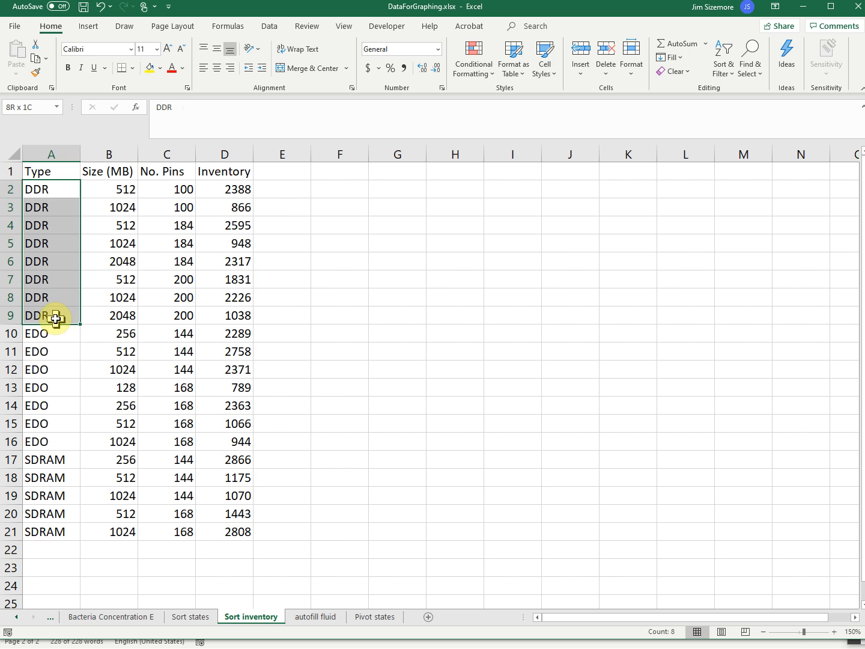
{"action": "left_click_drag", "start_coordinate": [178, 189], "coordinate": [182, 315]}
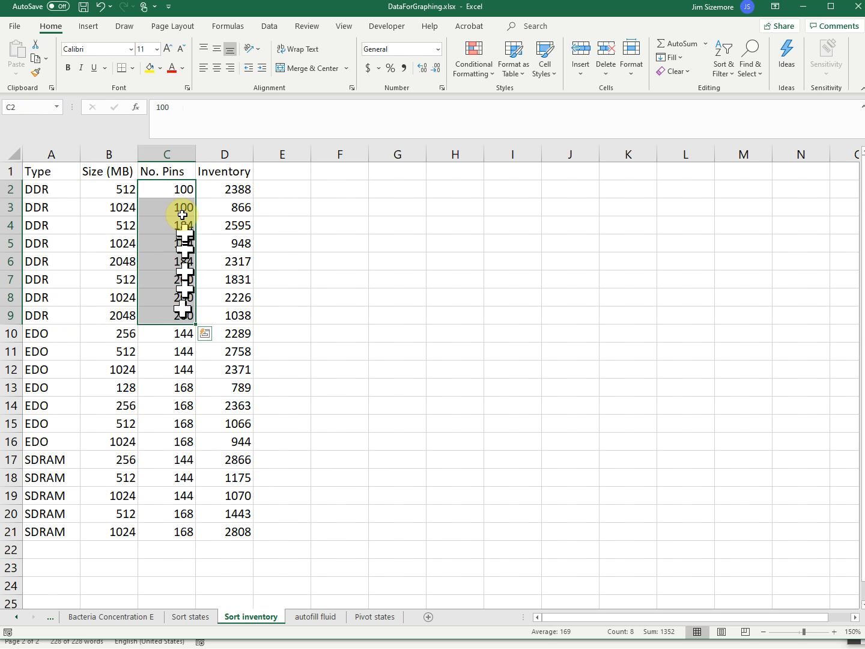
{"action": "left_click", "coordinate": [175, 188]}
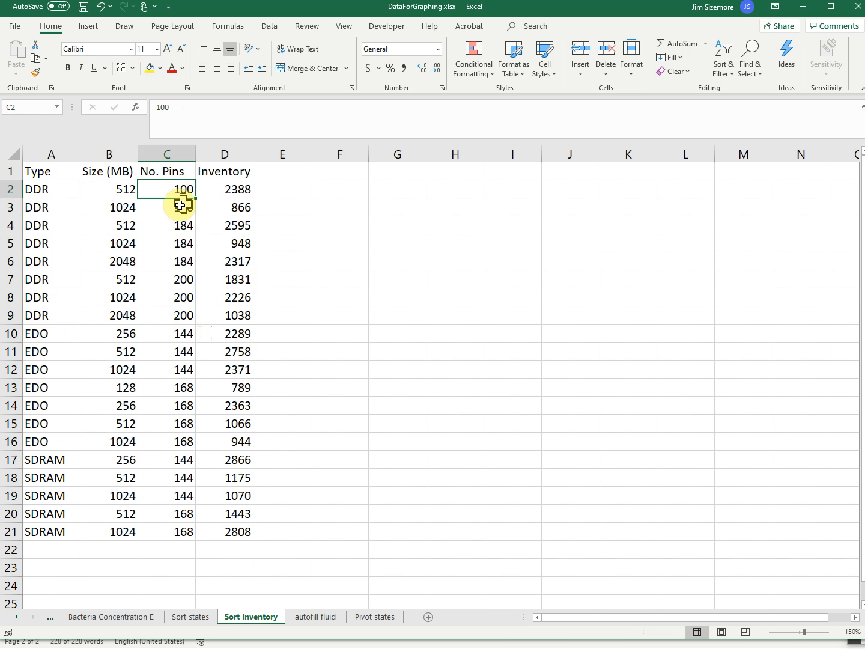
{"action": "left_click", "coordinate": [179, 206]}
{"action": "left_click_drag", "start_coordinate": [121, 188], "coordinate": [121, 214]}
{"action": "left_click", "coordinate": [110, 186]}
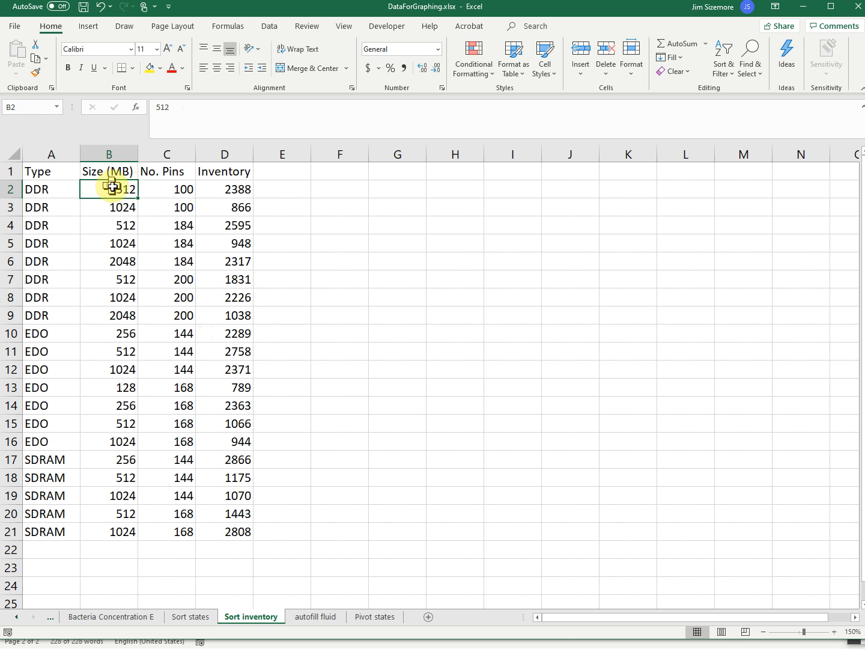
{"action": "left_click", "coordinate": [118, 208]}
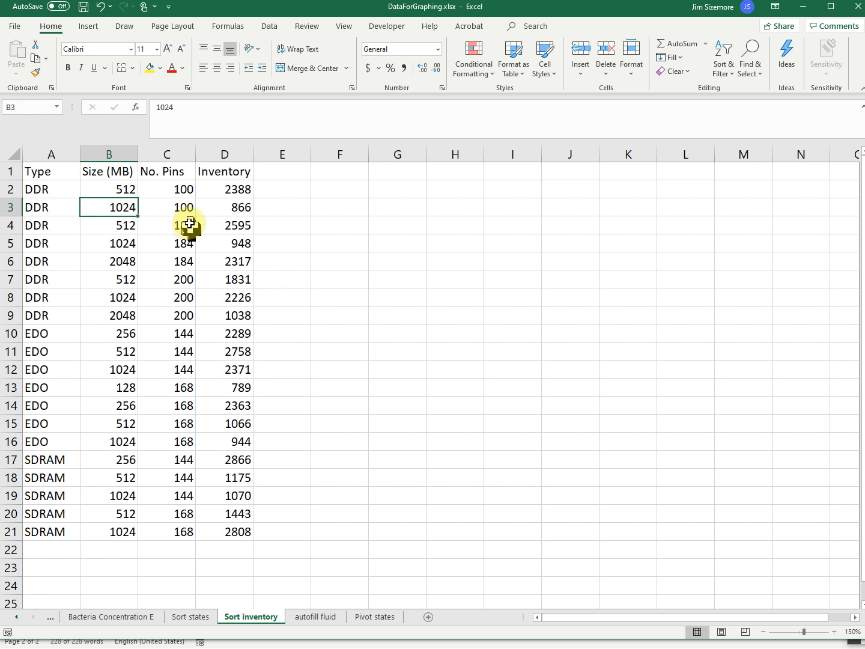
{"action": "left_click_drag", "start_coordinate": [184, 224], "coordinate": [181, 264]}
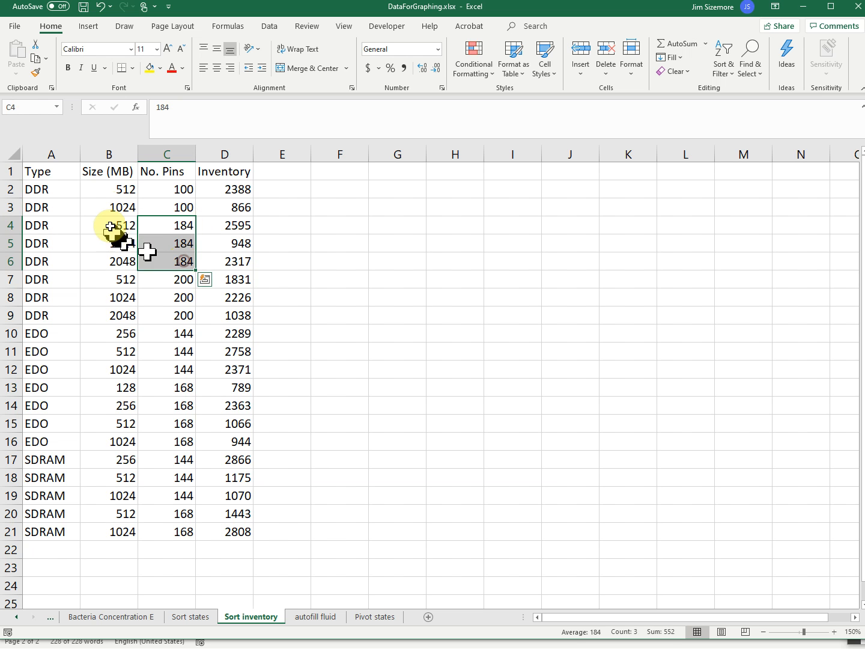
{"action": "left_click_drag", "start_coordinate": [112, 224], "coordinate": [111, 260]}
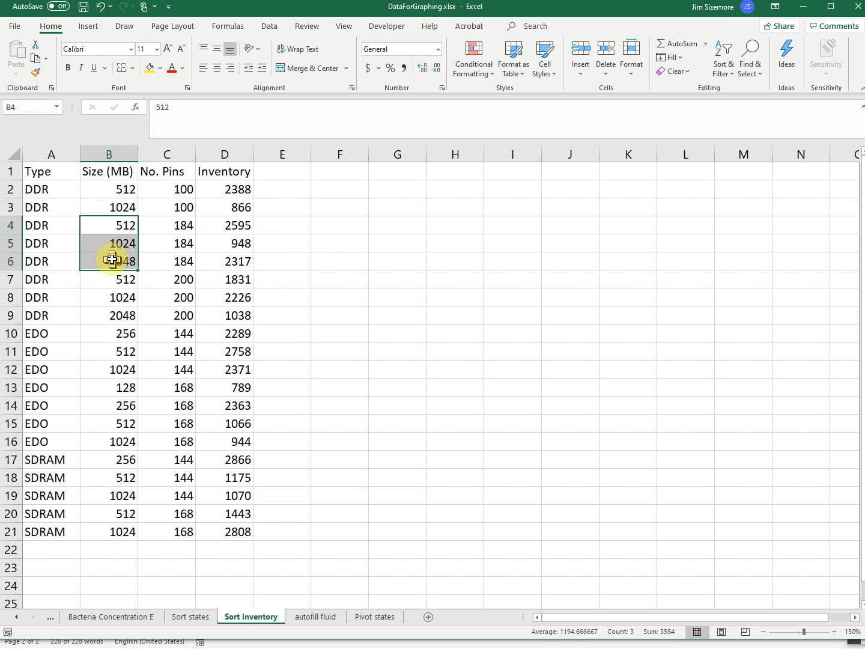